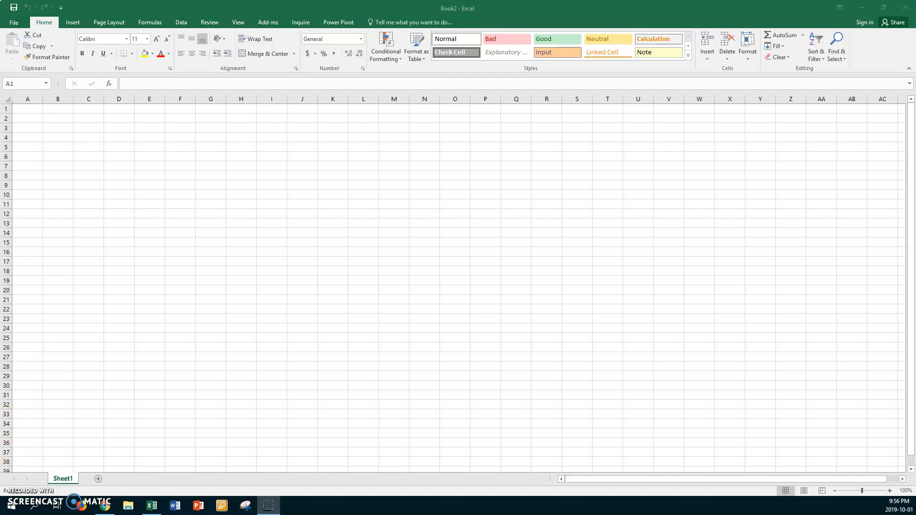
Open the workbook xx motorcycle from the CLASSES V Drive > PC > Teaching Documents PC folder.
click(17, 24)
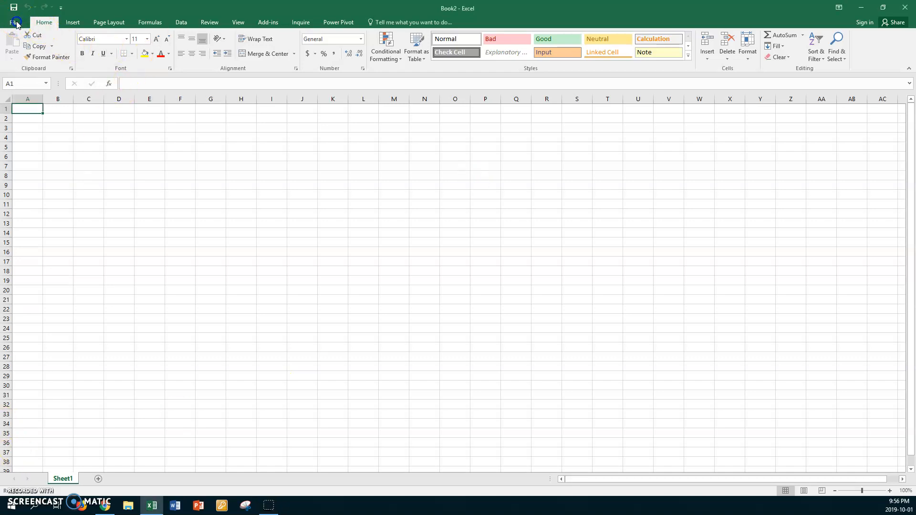
click(113, 181)
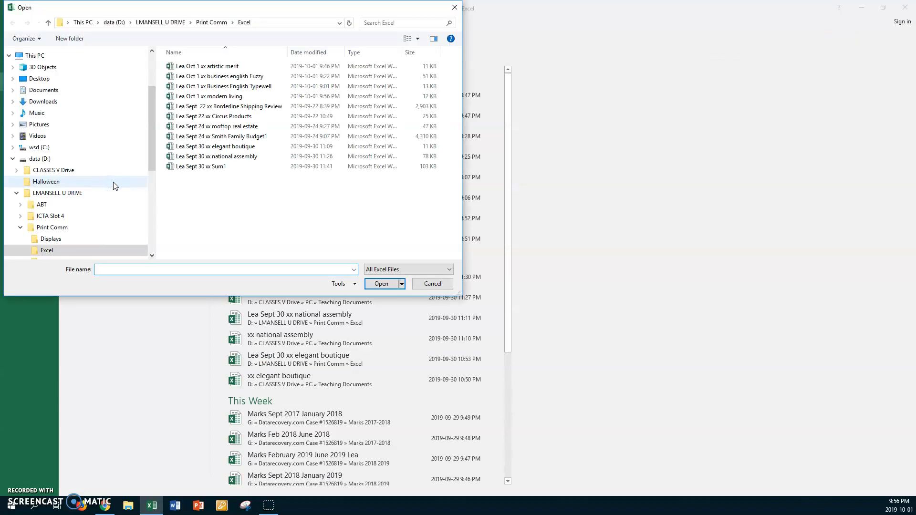
click(45, 170)
double_click(178, 87)
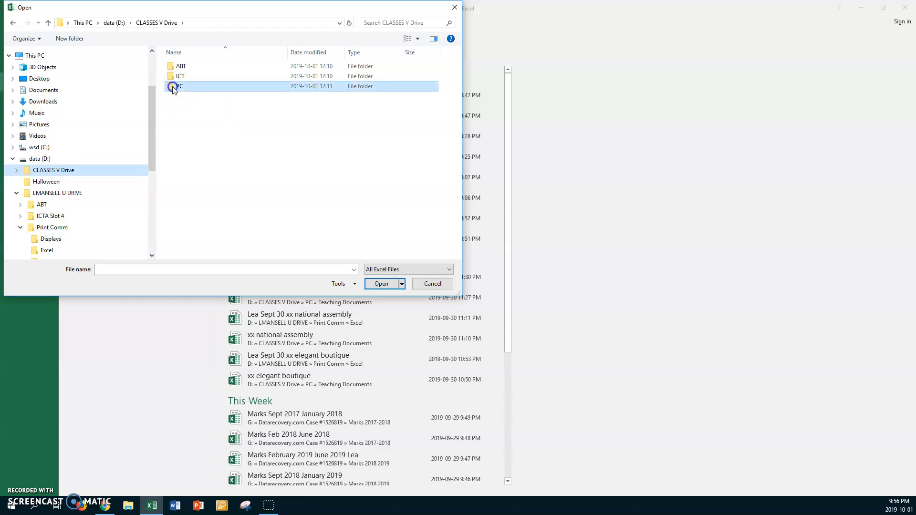
double_click(173, 69)
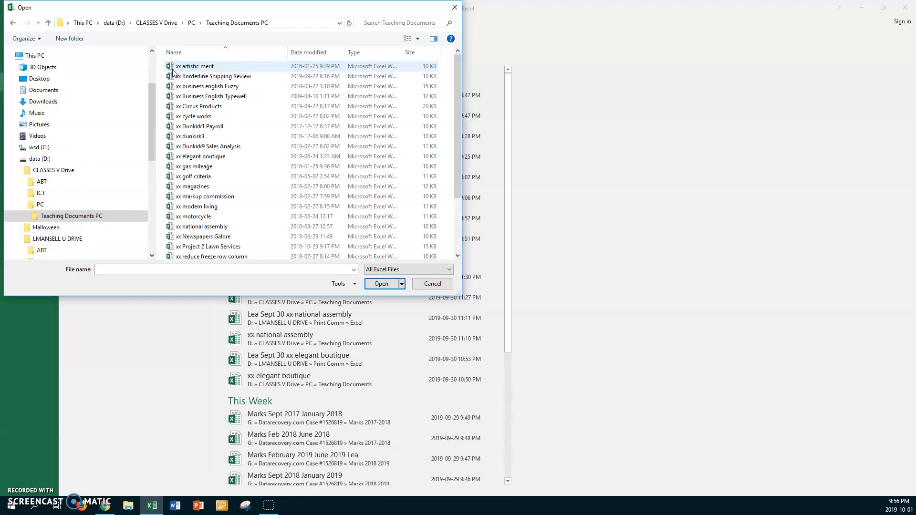
double_click(170, 217)
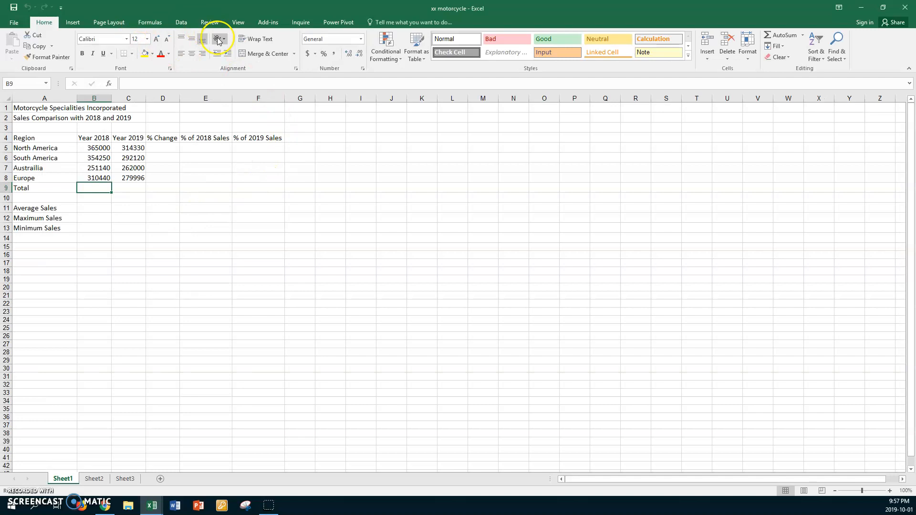
Set the worksheet zoom to a custom magnification of 140%.
click(237, 23)
click(192, 48)
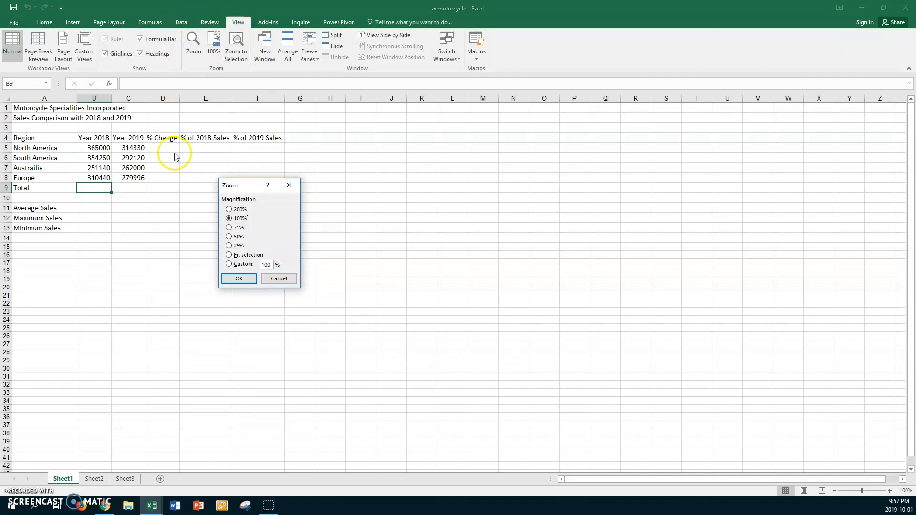
click(228, 264)
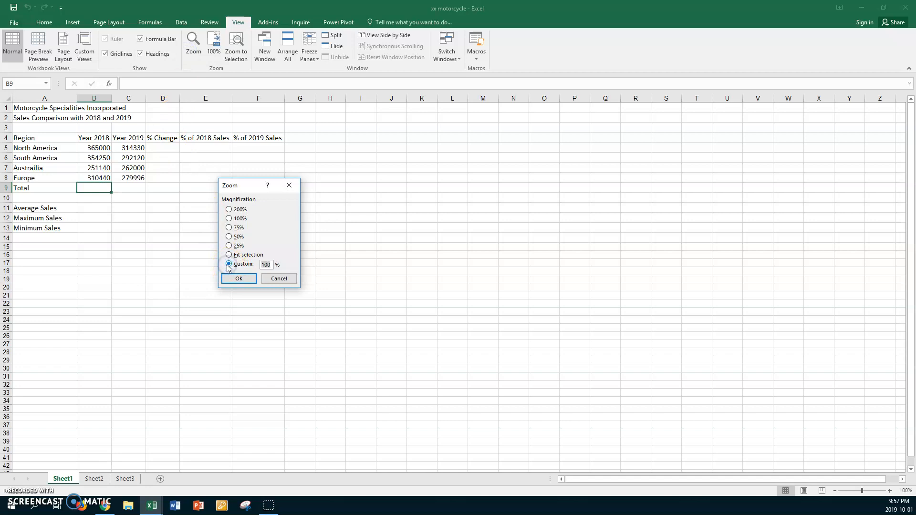
text(140)
key(Return)
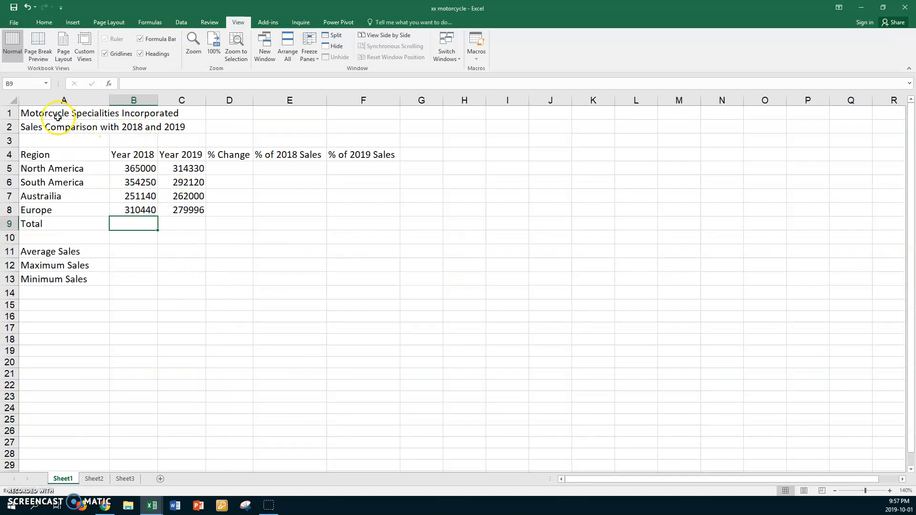
Select the Year 2018 and Year 2019 sales with the Total row and AutoSum the totals into row 9.
click(45, 24)
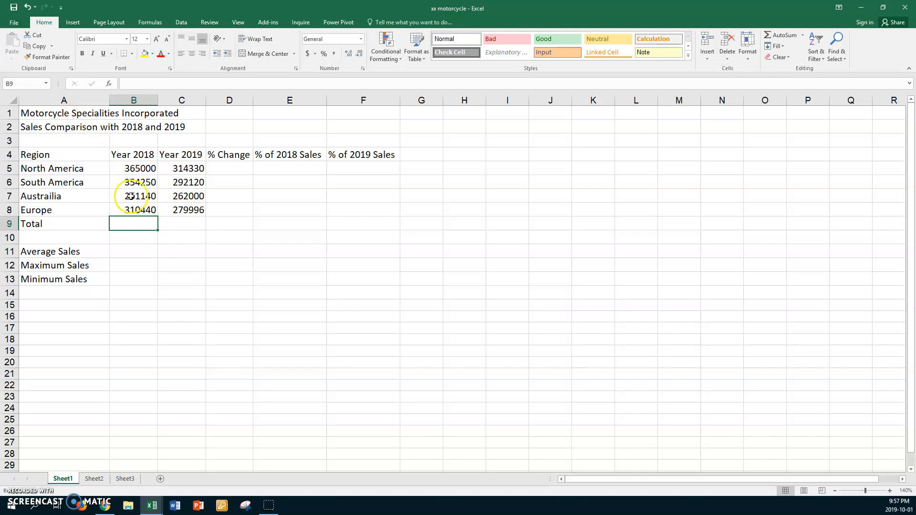
click(115, 168)
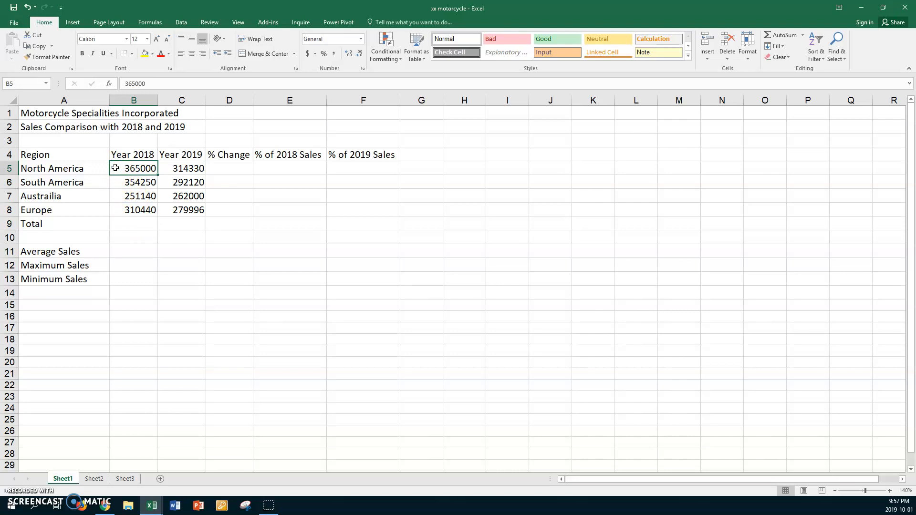
shift+click(184, 224)
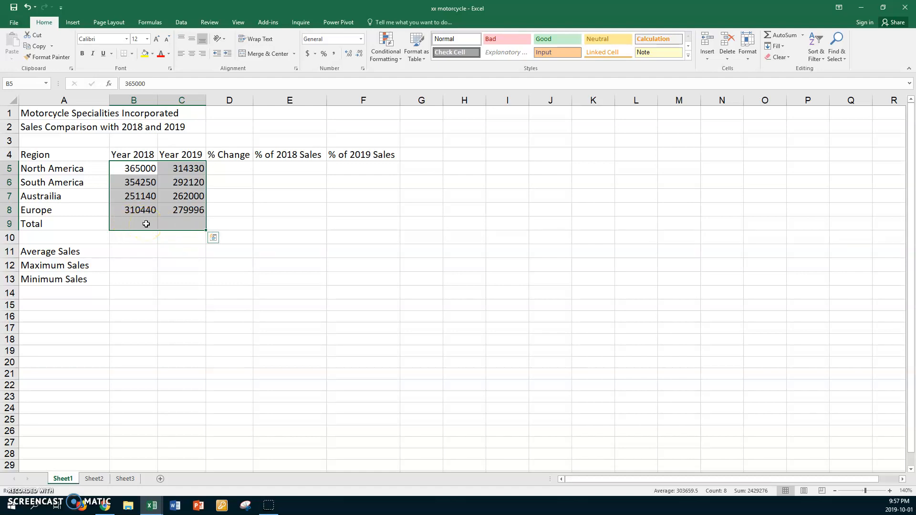
key(alt+equal)
key(Return)
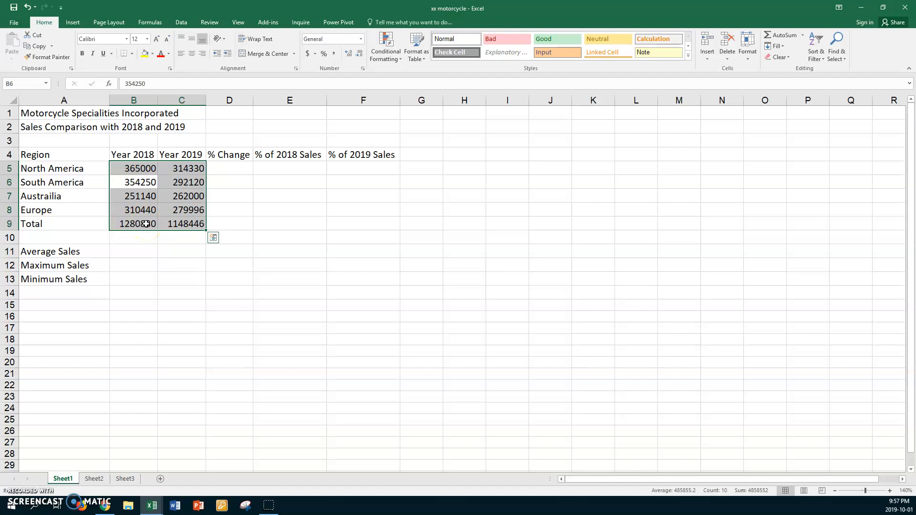
Format the sales range B5:C9 as Accounting with 0 decimal places.
right_click(164, 184)
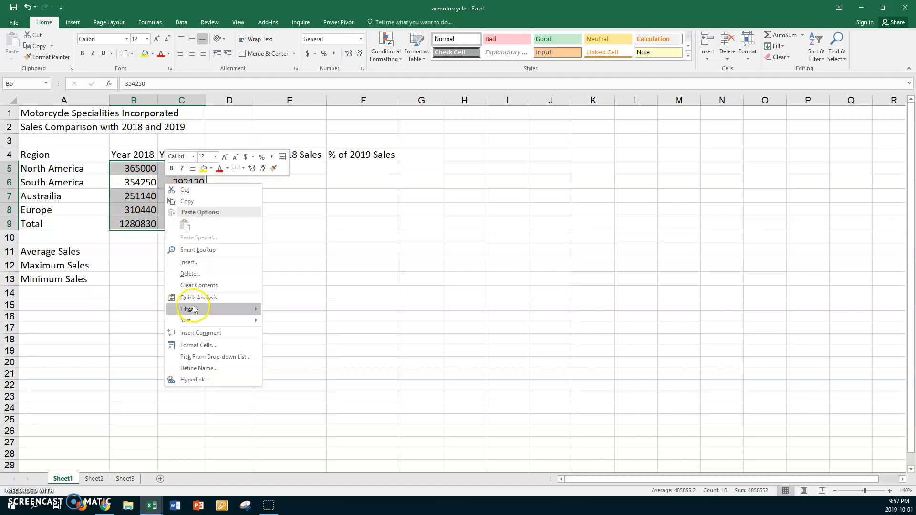
click(200, 346)
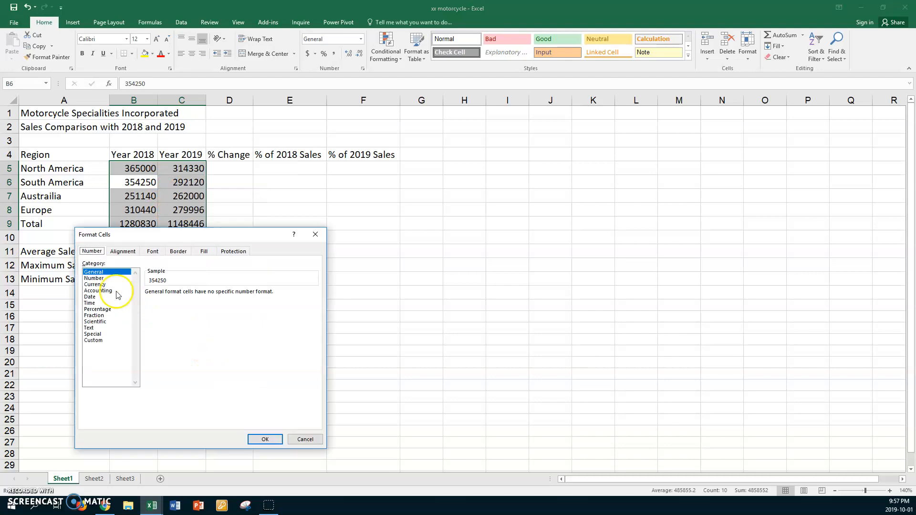
click(109, 292)
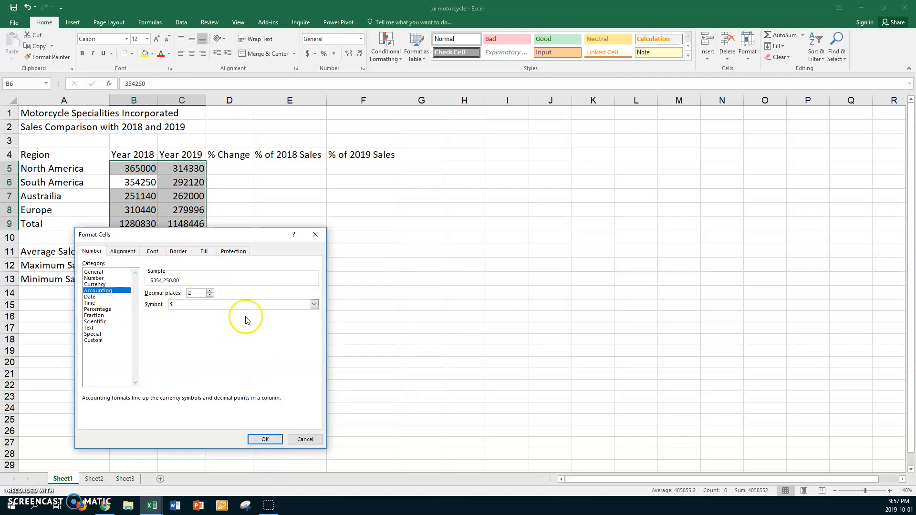
click(210, 295)
click(210, 296)
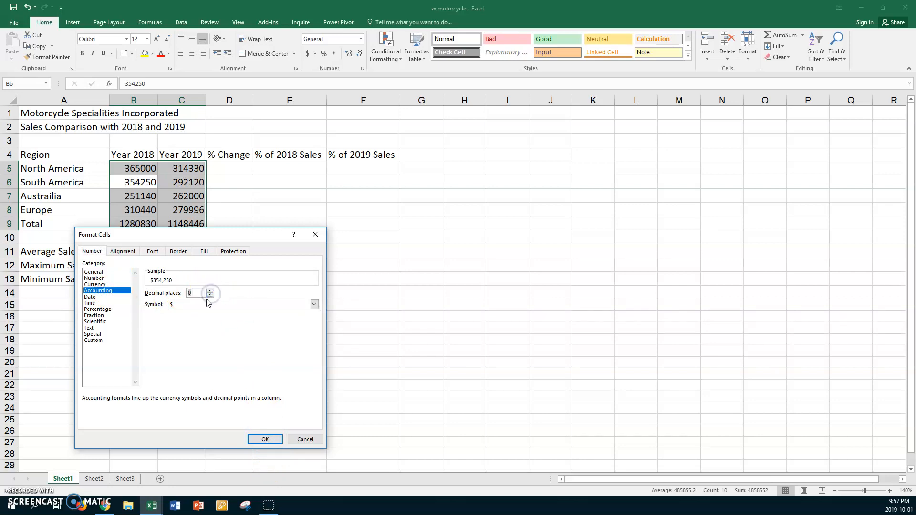
click(252, 439)
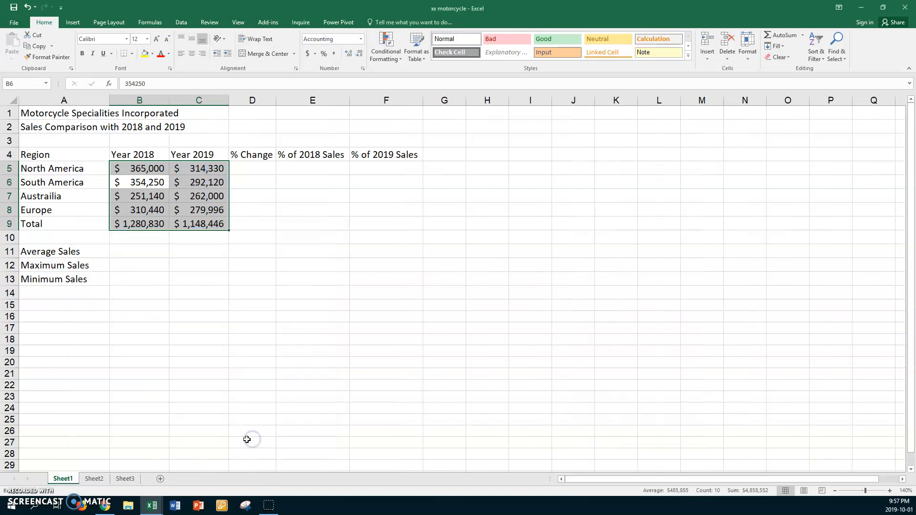
Format the middle sales cells B6:C8 as Accounting with the symbol set to None.
click(146, 187)
drag(145, 186, 188, 209)
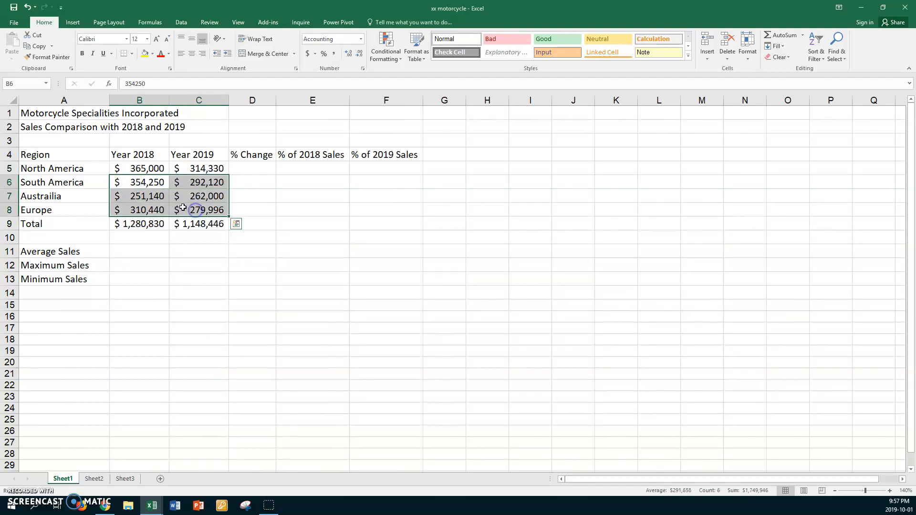
right_click(186, 198)
click(220, 361)
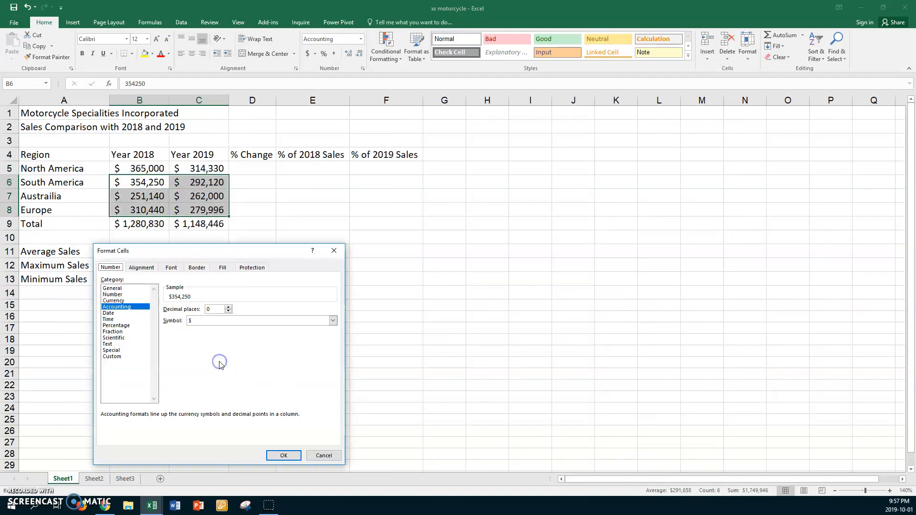
click(331, 320)
click(205, 329)
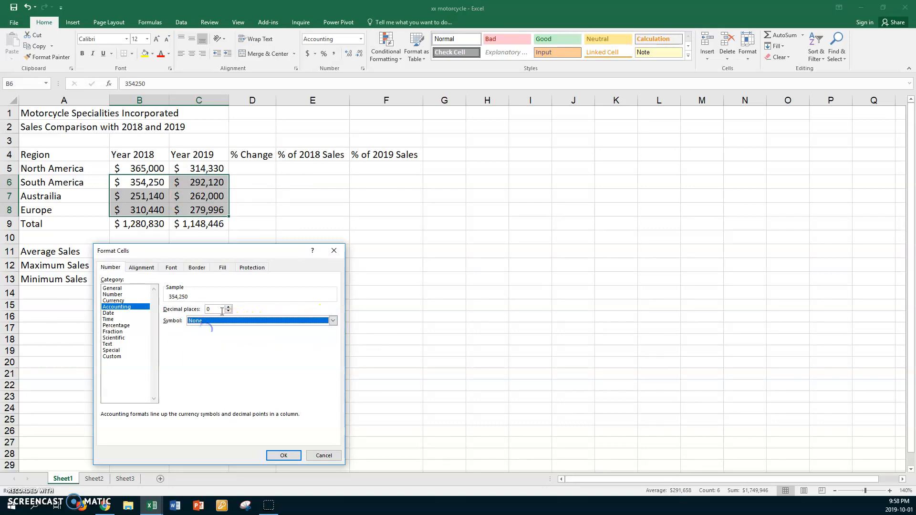
click(283, 455)
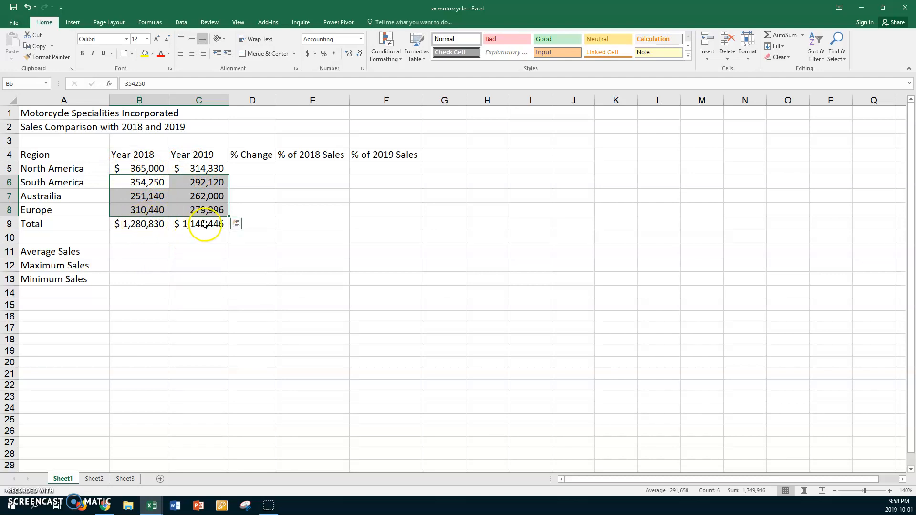
Enter the formula =(C5-B5)/B5 in D5 to calculate North America's % change.
click(252, 168)
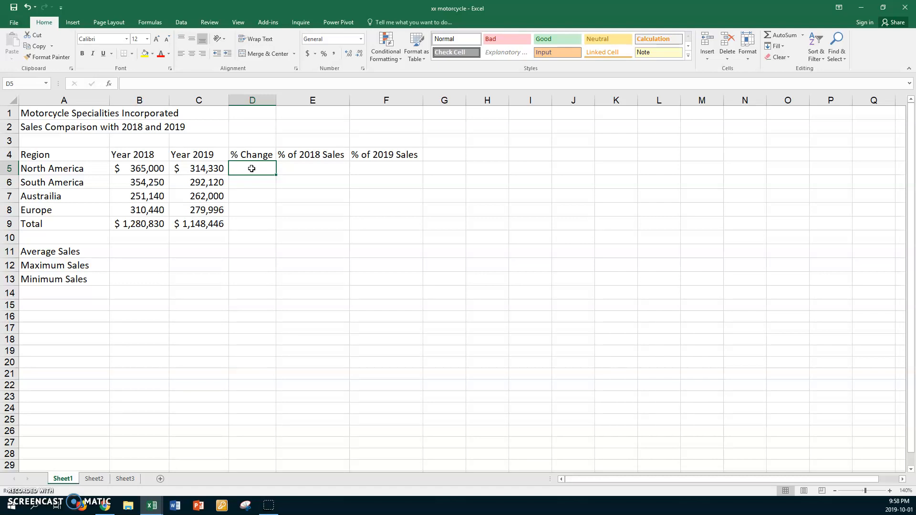
text(=()
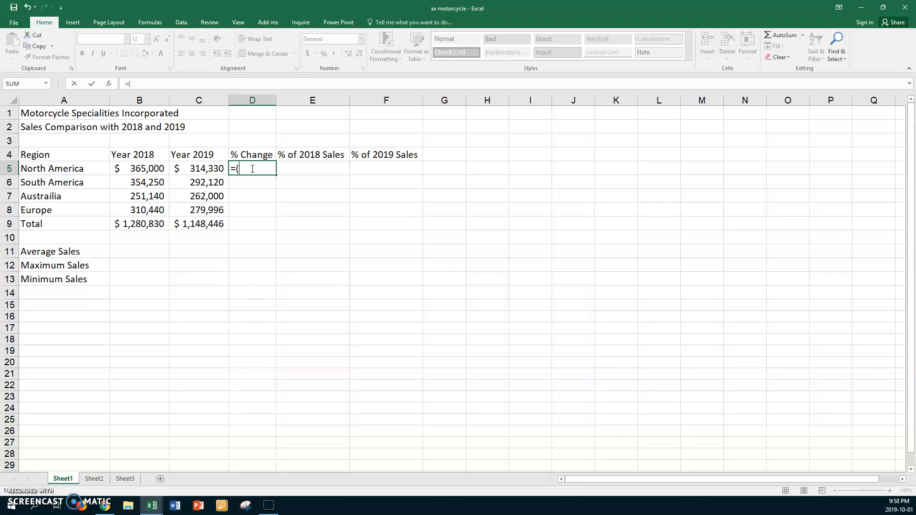
click(205, 168)
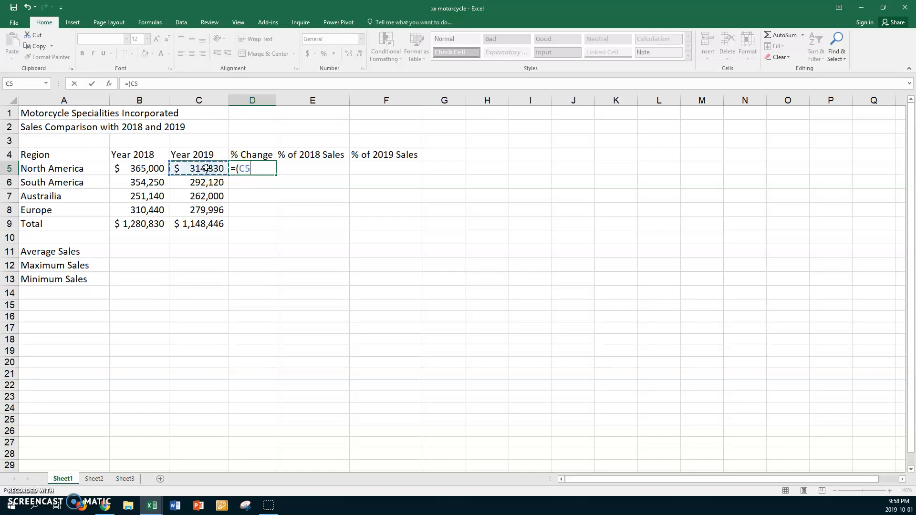
text(-)
click(148, 168)
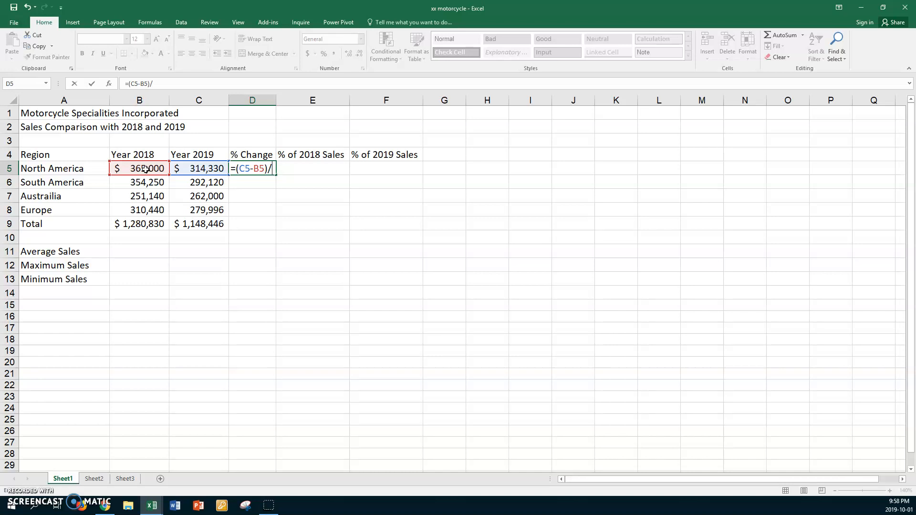
click(145, 168)
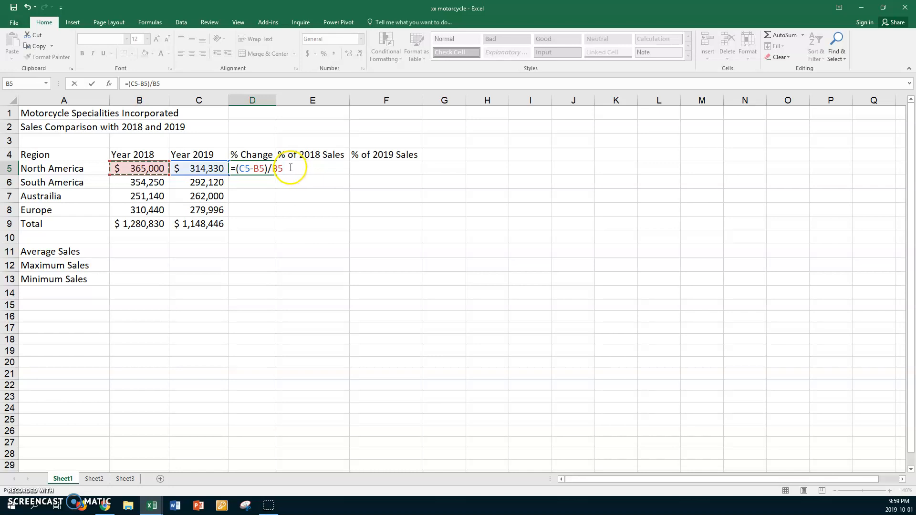
key(Return)
Fill the % change formula down to D9 and format D5:D9 as percentages with two decimal places.
click(260, 168)
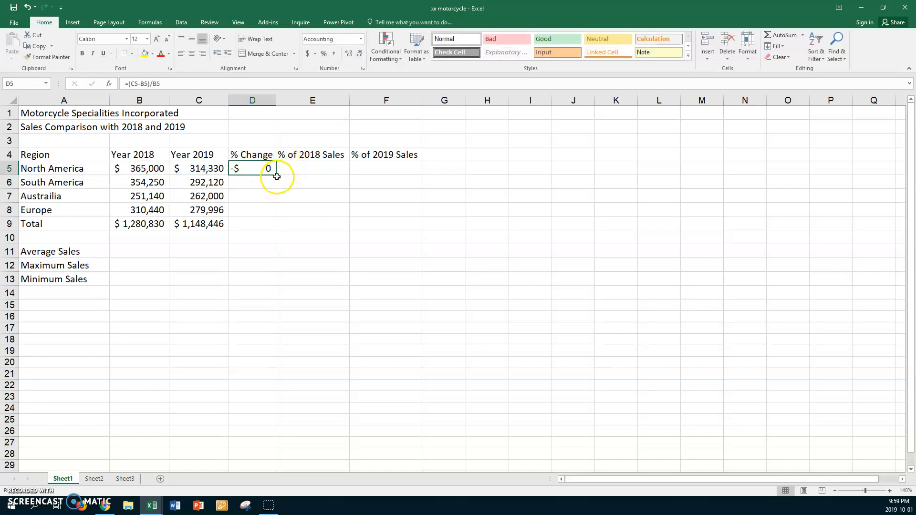
drag(275, 175, 269, 227)
click(327, 55)
click(347, 54)
click(347, 54)
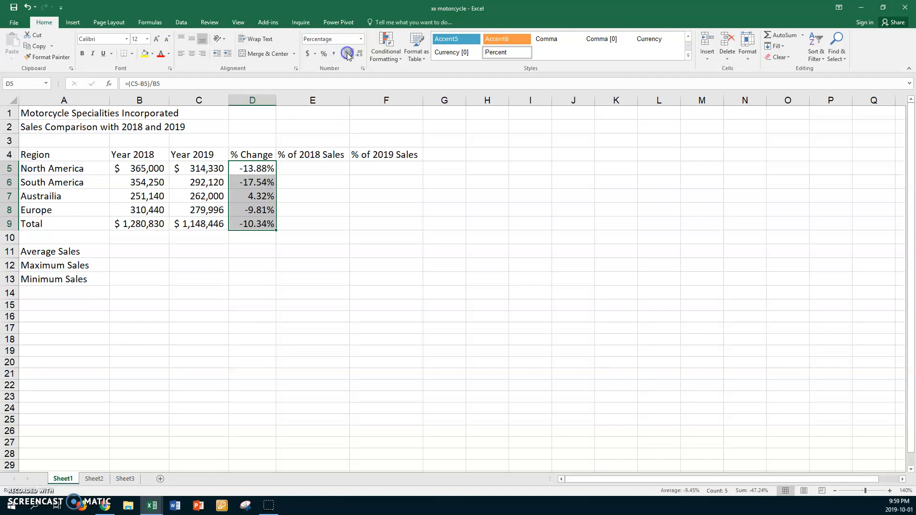
Start a Save As and browse to the Excel folder inside Print Comm on the user's U drive.
click(325, 164)
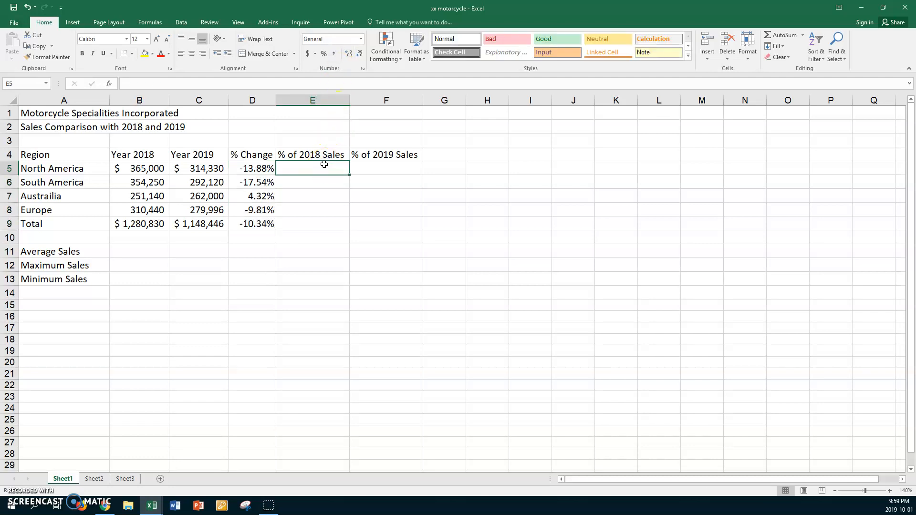
click(16, 23)
click(23, 121)
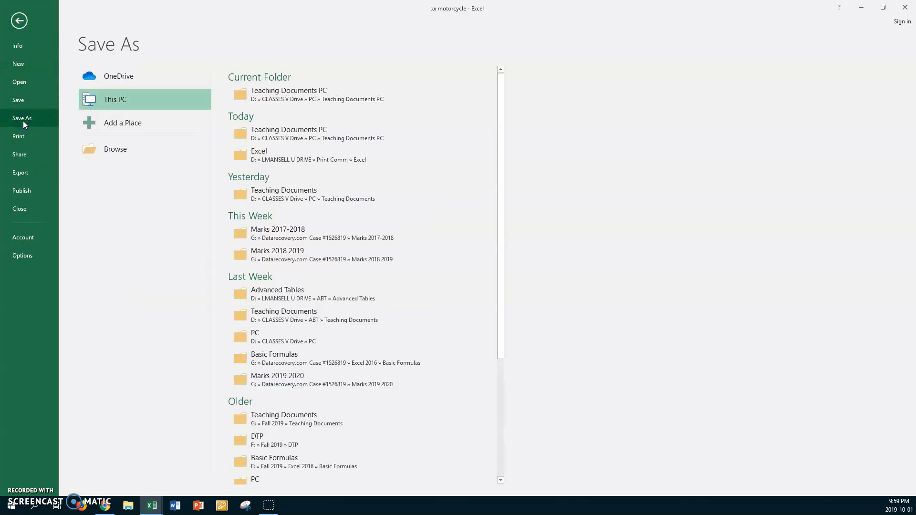
click(106, 155)
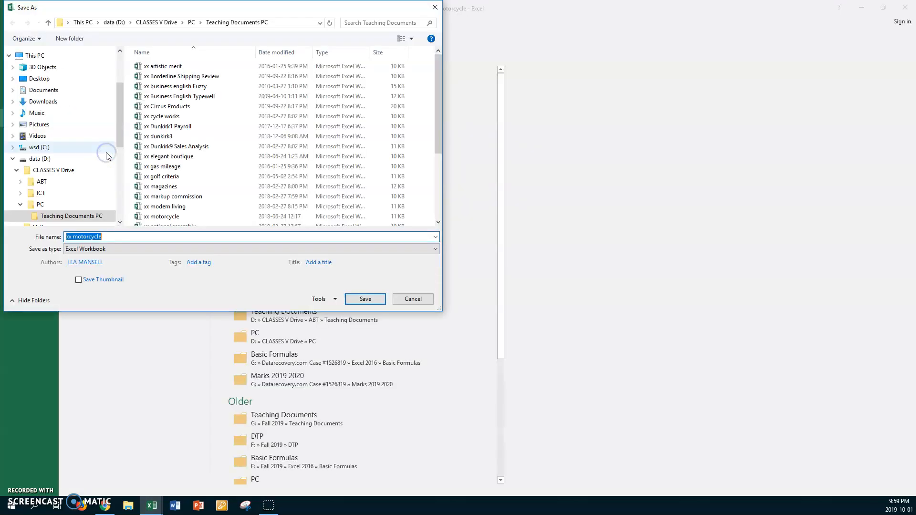
click(121, 126)
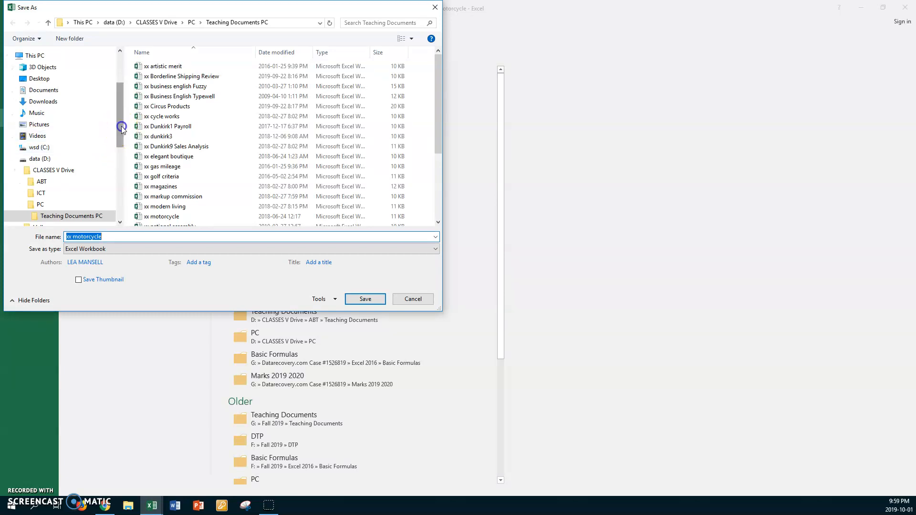
drag(121, 126, 122, 155)
click(66, 154)
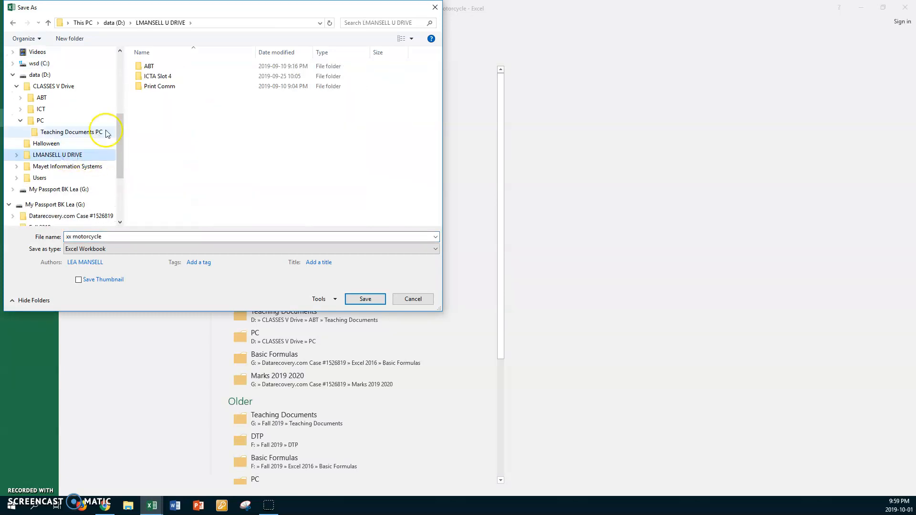
double_click(136, 86)
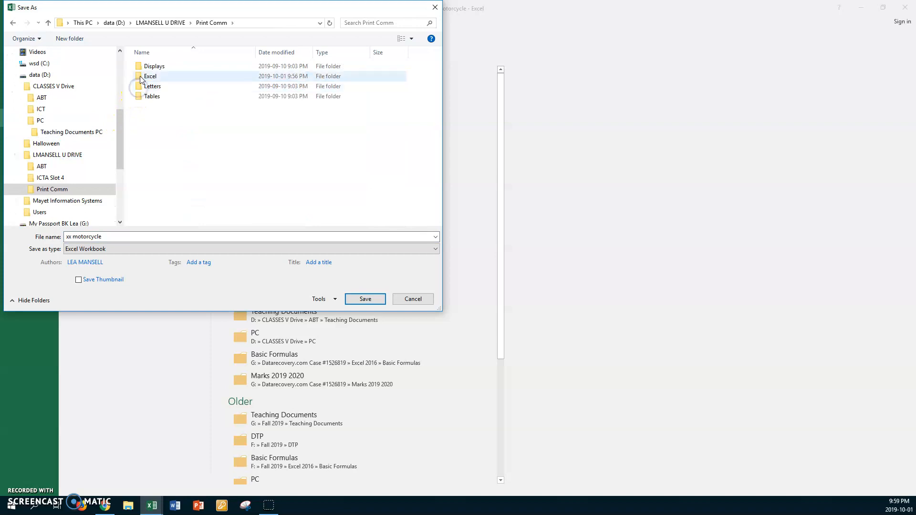
double_click(141, 77)
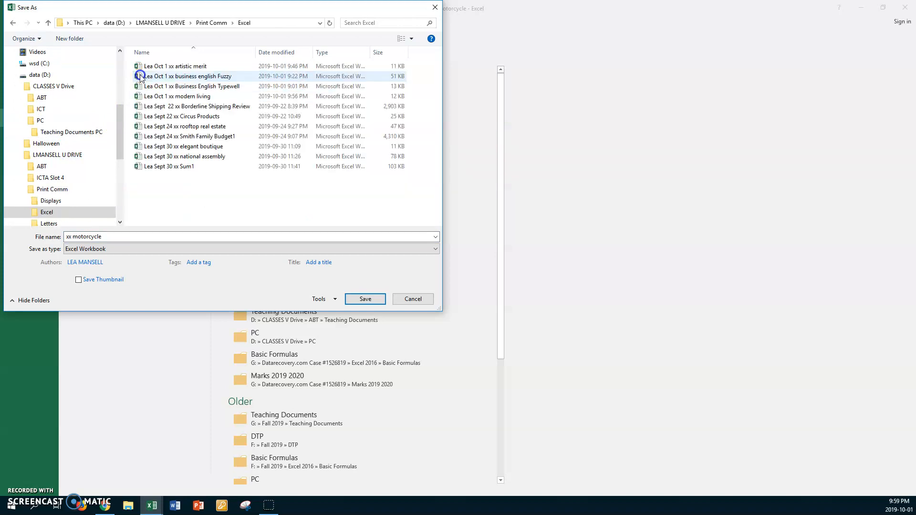
Save the workbook there, prefixing the file name with the user's first name and "Oct 1".
click(128, 236)
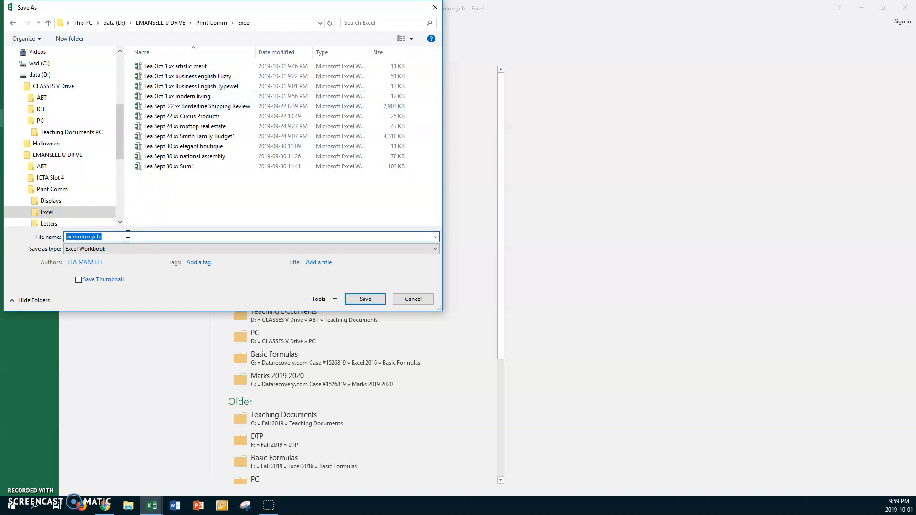
key(Home)
text(Lea Oct 1)
key(Return)
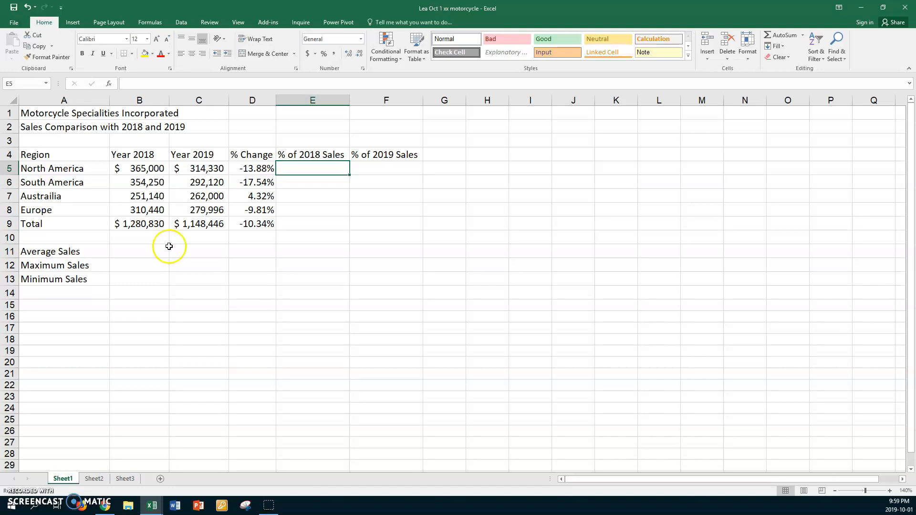
Enter the formula =B5/$B$9 in E5 to calculate North America's share of 2018 sales.
click(294, 169)
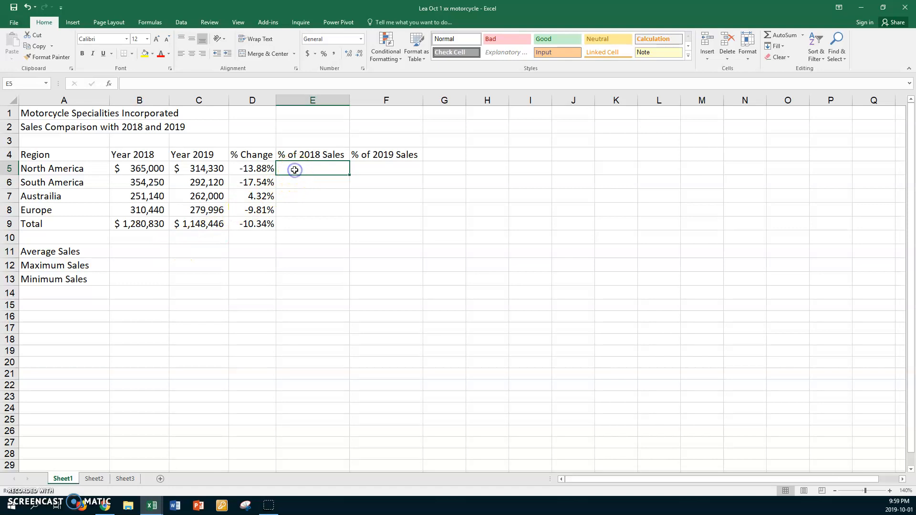
text(=)
click(149, 169)
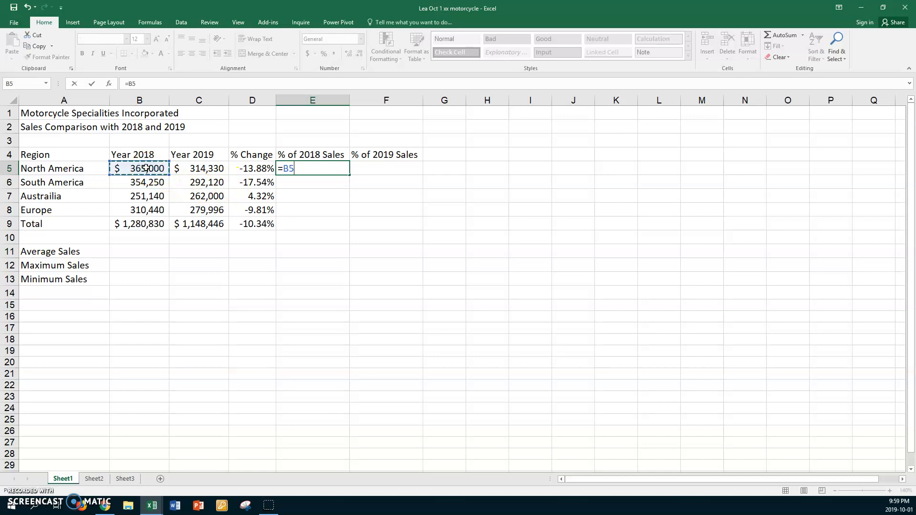
text(/)
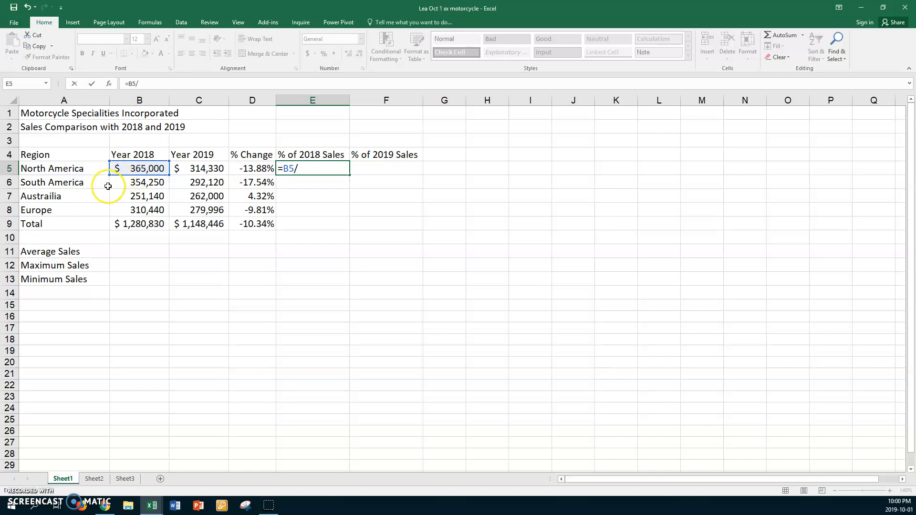
click(136, 226)
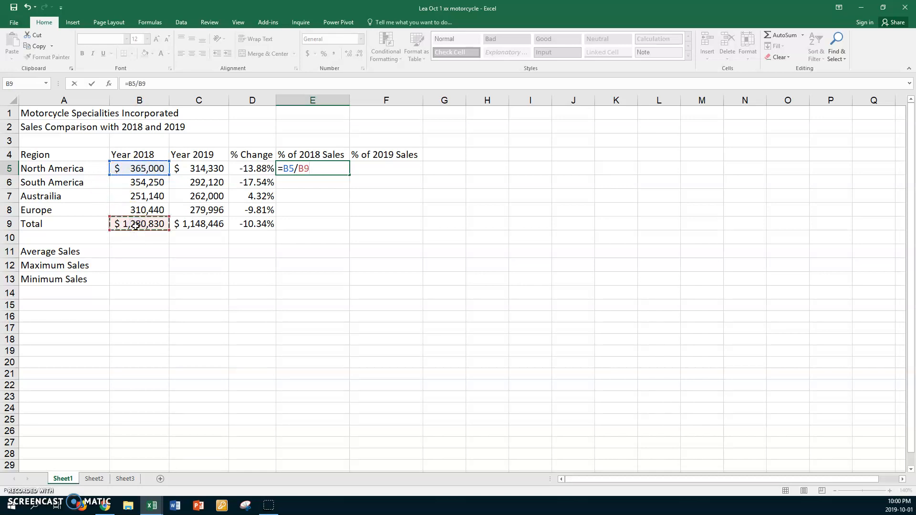
key(F4)
key(ctrl+Return)
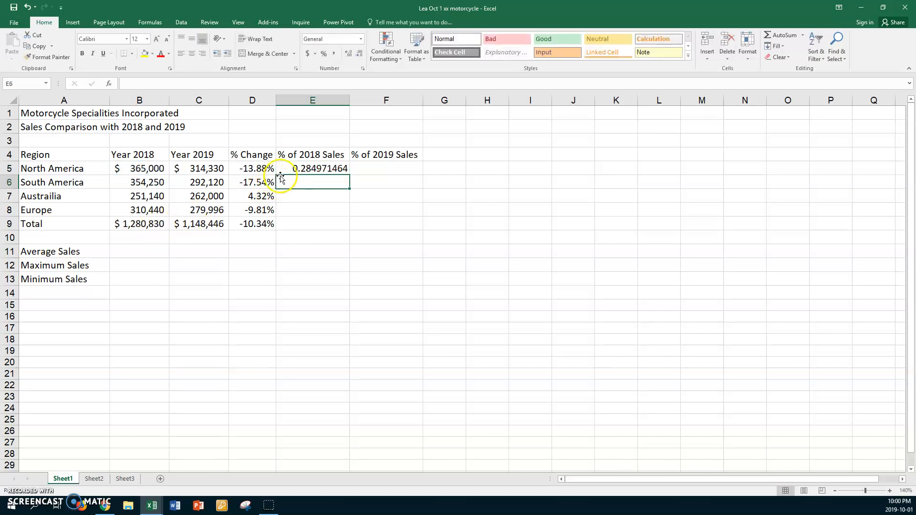
Fill the 2018 share formula down to E9 and format E5:E9 as percentages with two decimal places.
drag(349, 175, 358, 229)
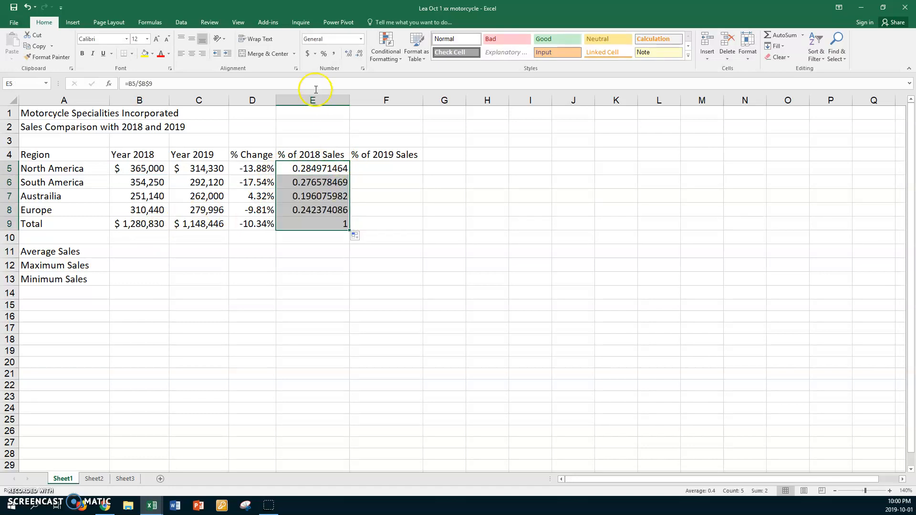
click(324, 53)
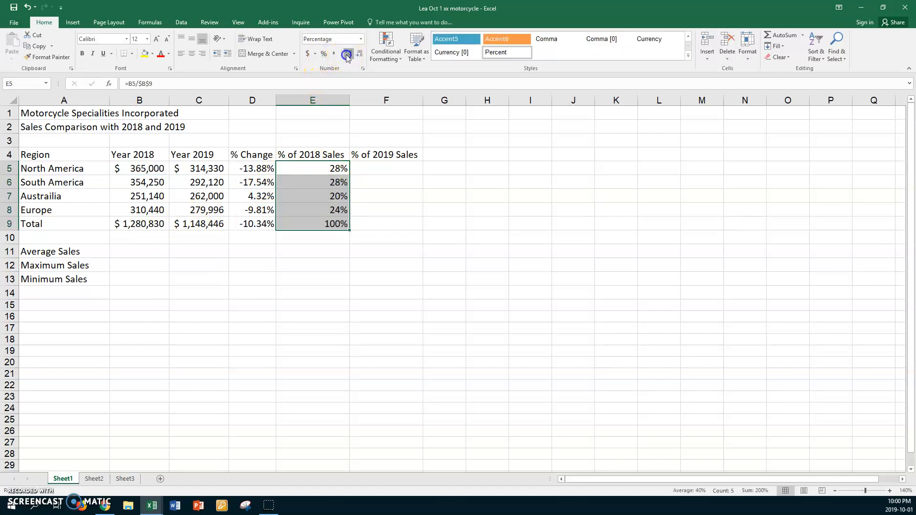
click(347, 54)
click(347, 54)
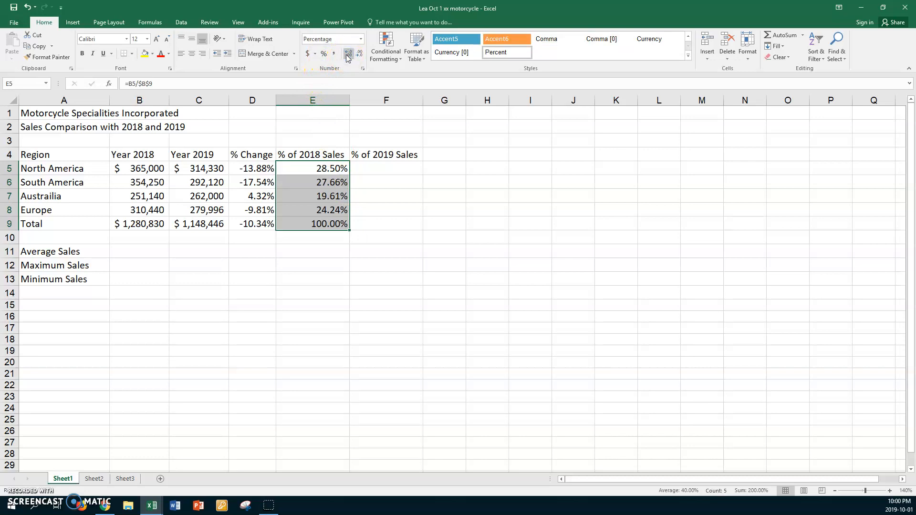
Enter the formula =C5/$C$9 in F5 to calculate North America's share of 2019 sales.
click(368, 167)
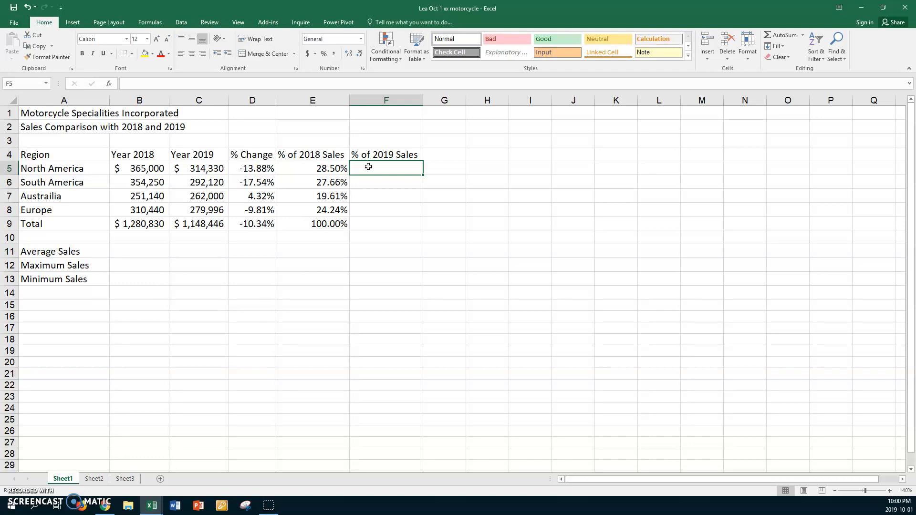
text(=)
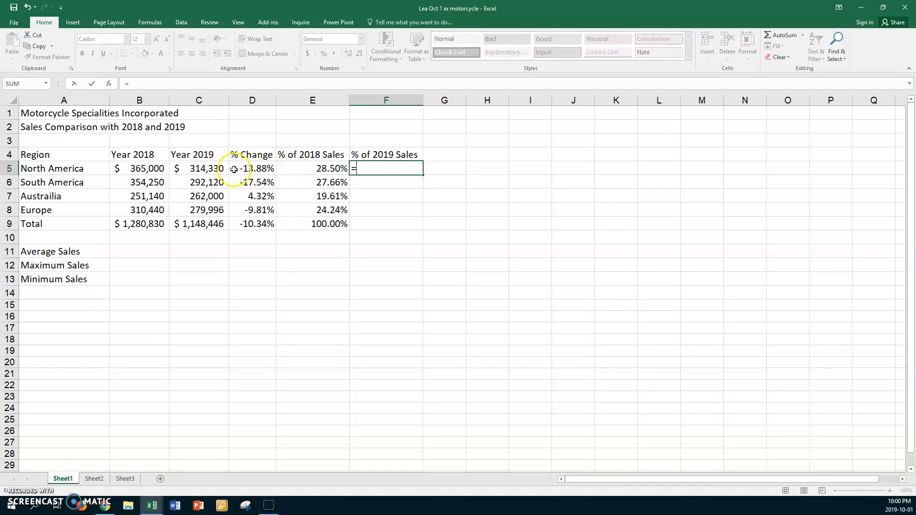
click(213, 167)
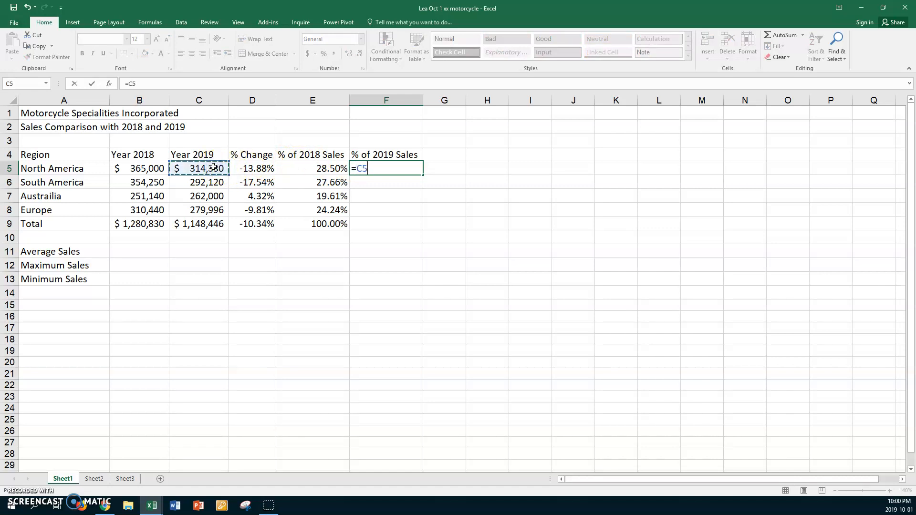
text(/)
click(197, 224)
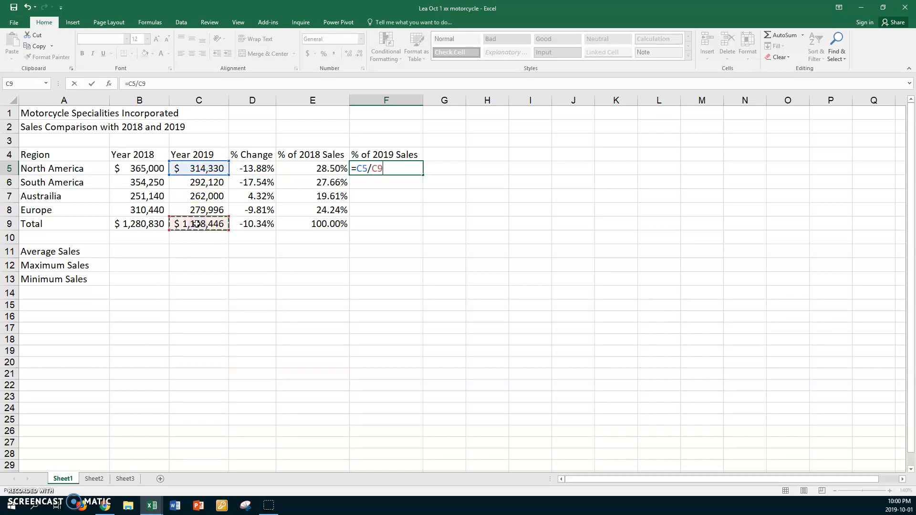
key(F4)
key(Return)
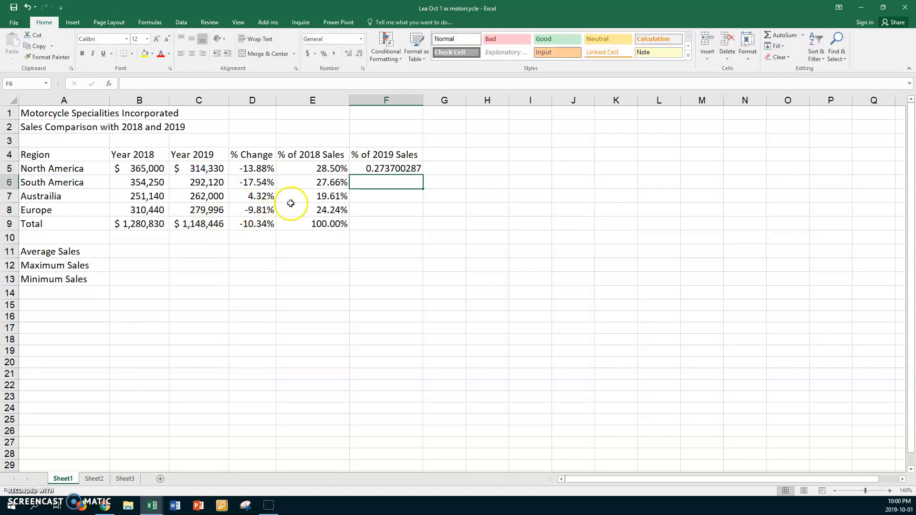
Fill the 2019 share formula down to F9 and format F5:F9 as percentages with one decimal place.
click(405, 173)
drag(423, 176, 434, 228)
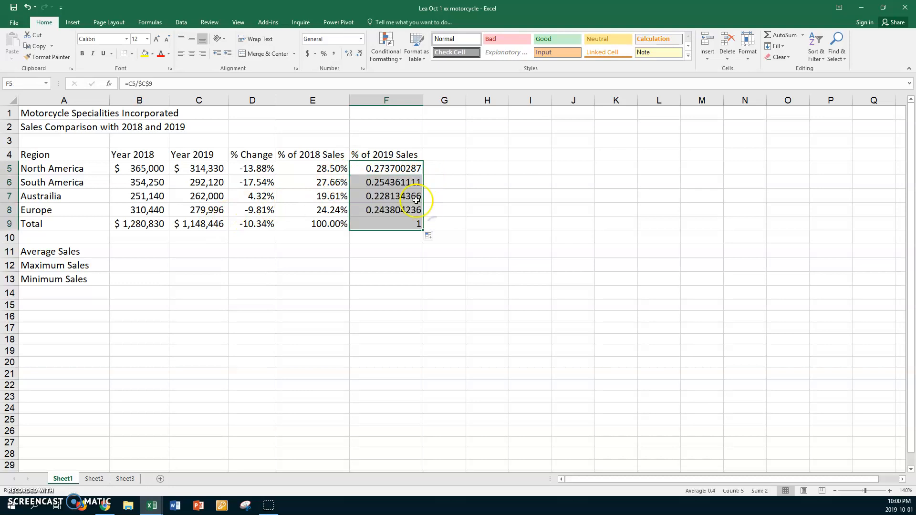
click(324, 55)
click(348, 54)
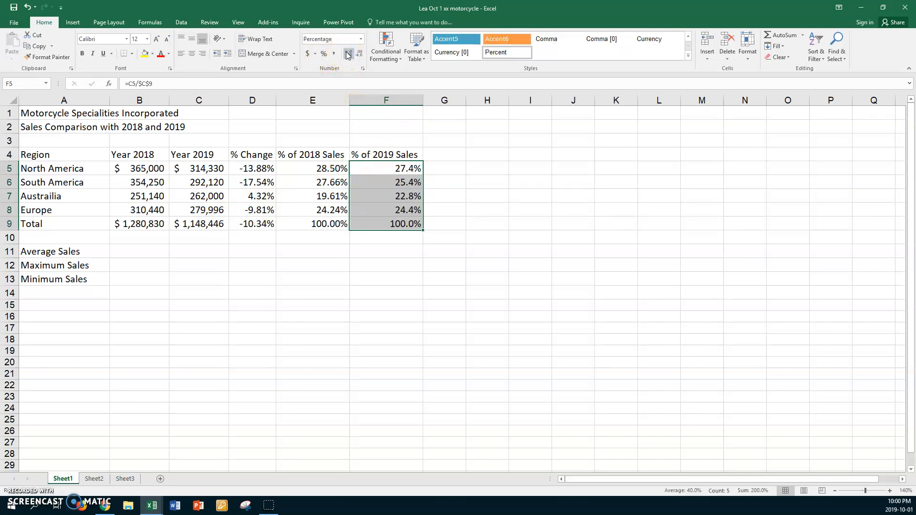
Enter =average(B5:B8) in B11 to calculate the average 2018 regional sales.
click(149, 253)
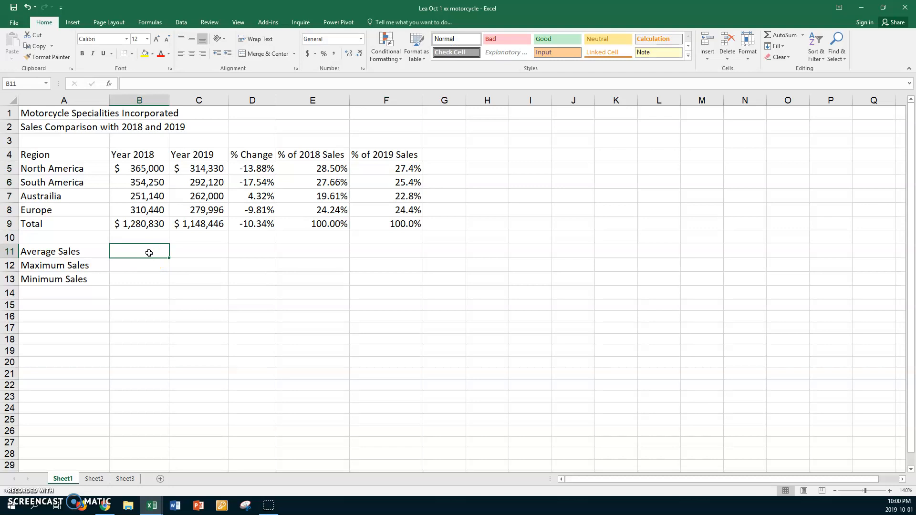
text(=averag)
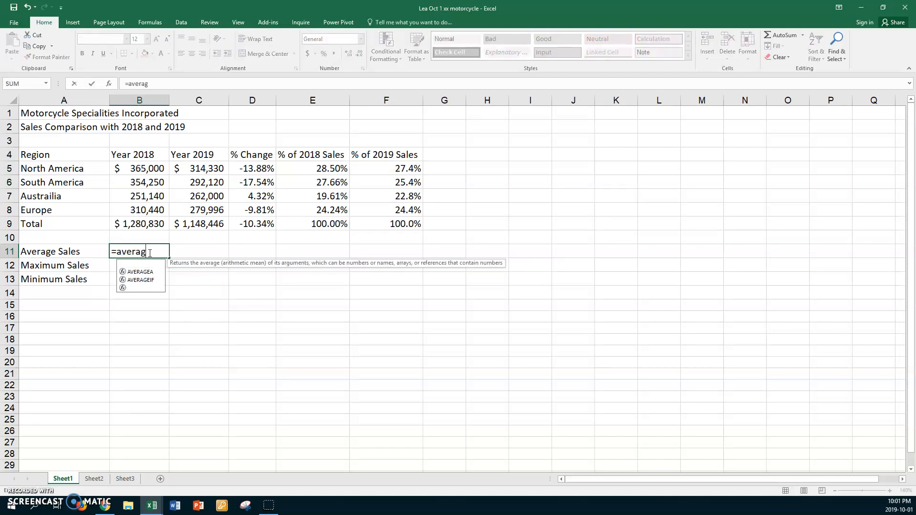
text(e()
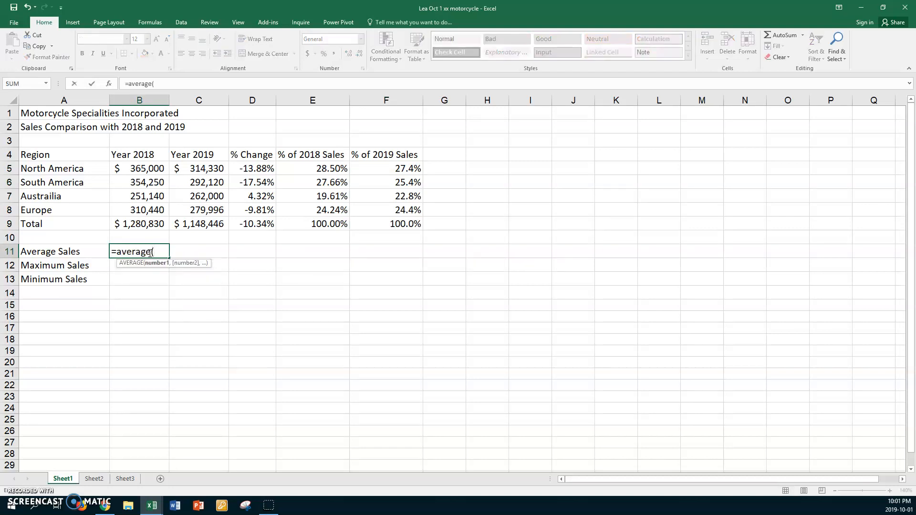
drag(142, 170, 143, 207)
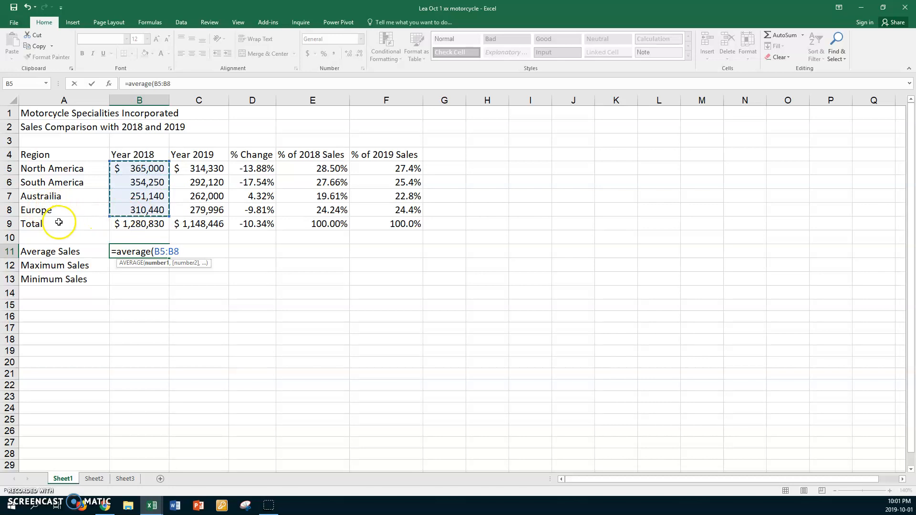
key(Return)
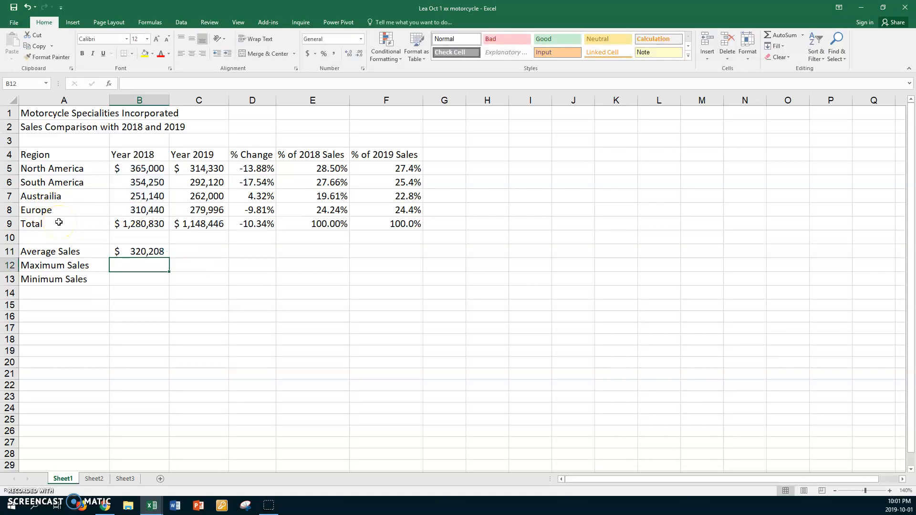
Enter =max(B5:B8) in B12 to find the maximum 2018 regional sales.
click(121, 263)
text(=m)
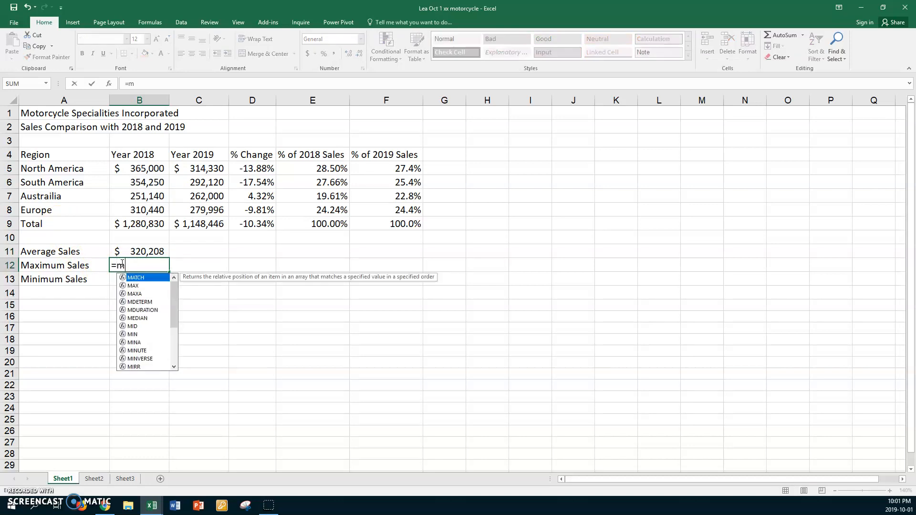
text(ax()
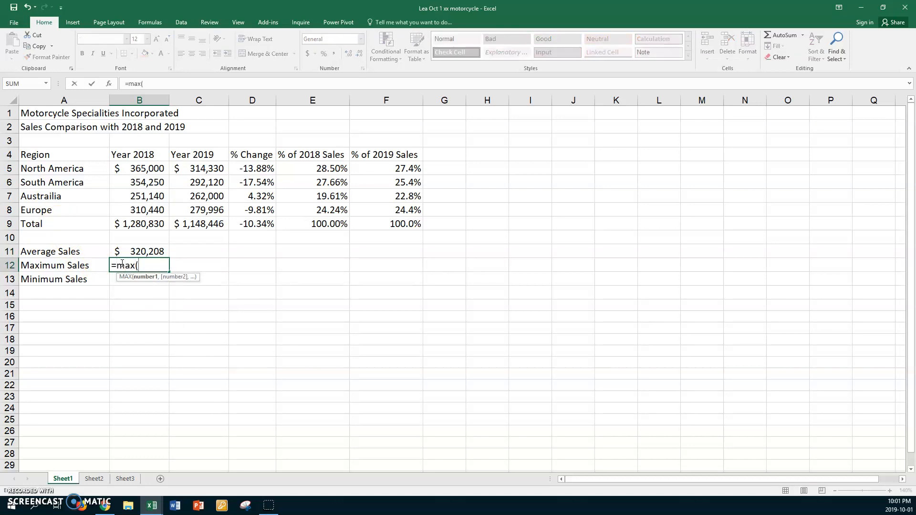
drag(138, 170, 136, 209)
key(Return)
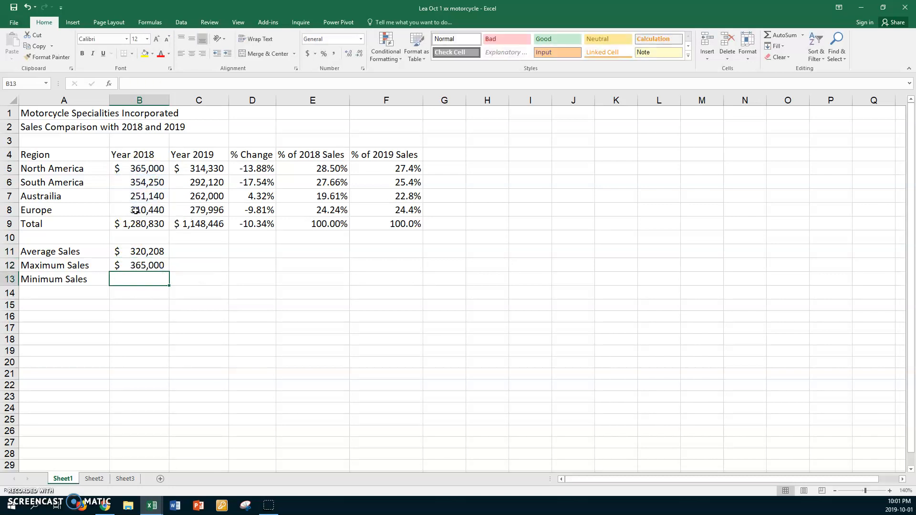
Enter =min(B5:B8) in B13 to find the minimum 2018 regional sales.
click(121, 278)
text(=min()
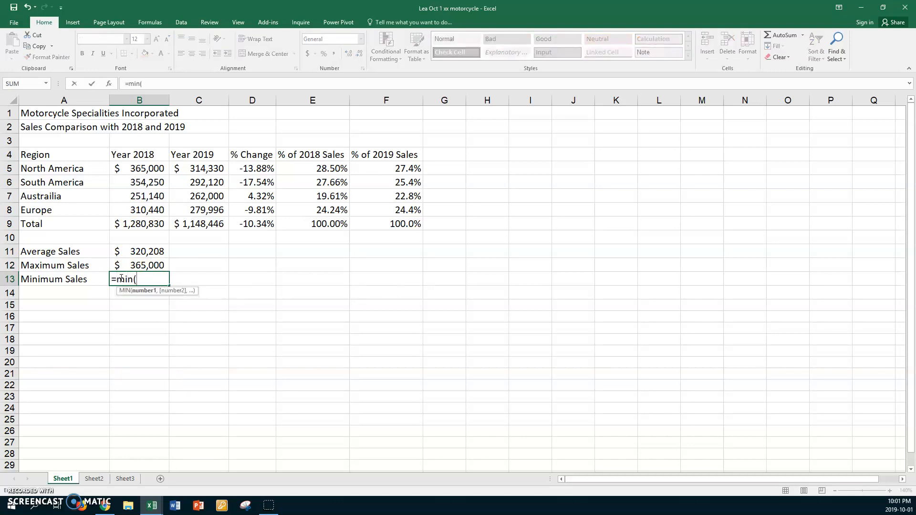
drag(137, 168, 139, 206)
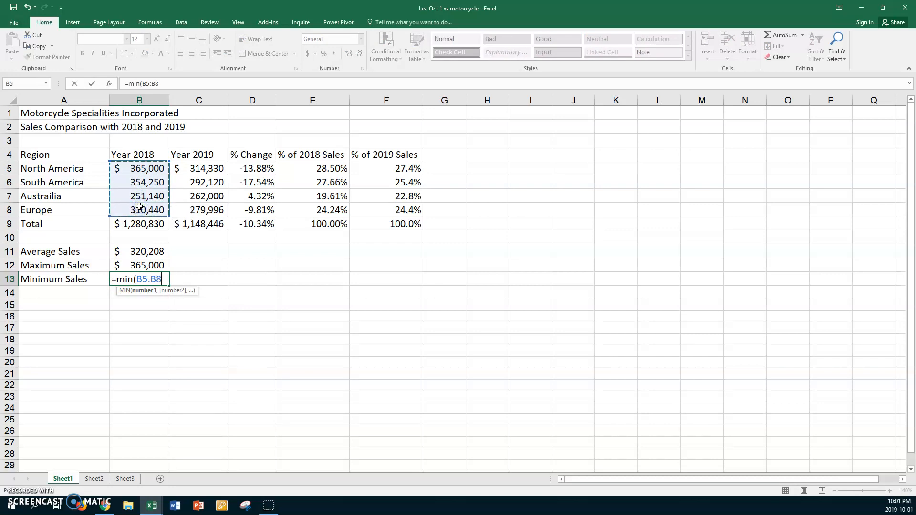
key(Return)
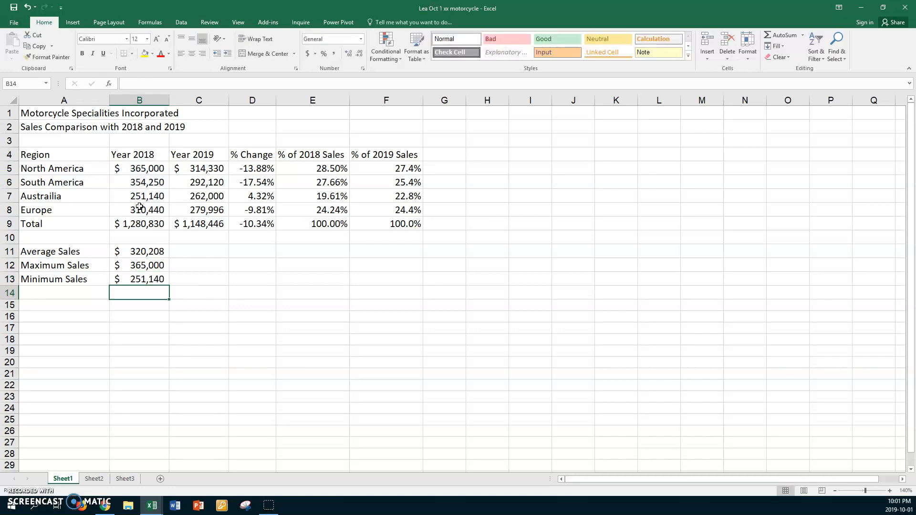
Fill the average, maximum and minimum formulas from B11:B13 across to column C and check each resulting formula.
click(146, 251)
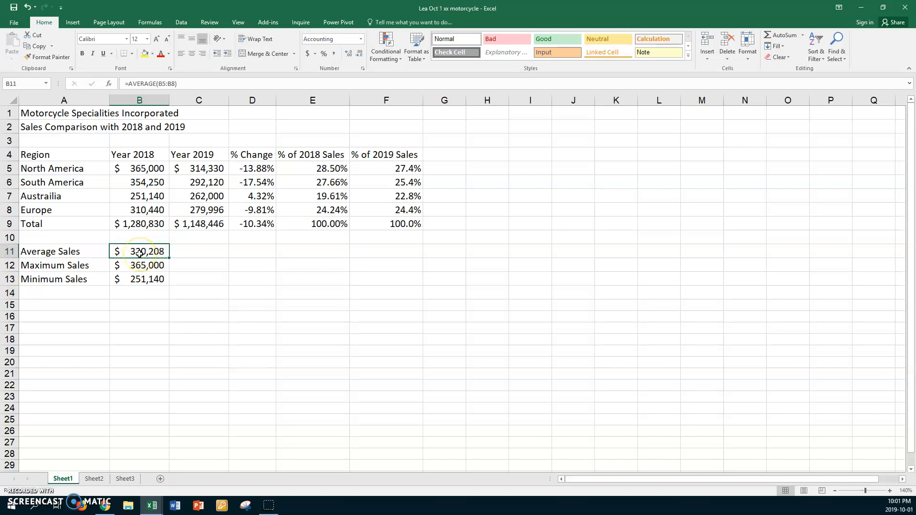
shift+click(148, 280)
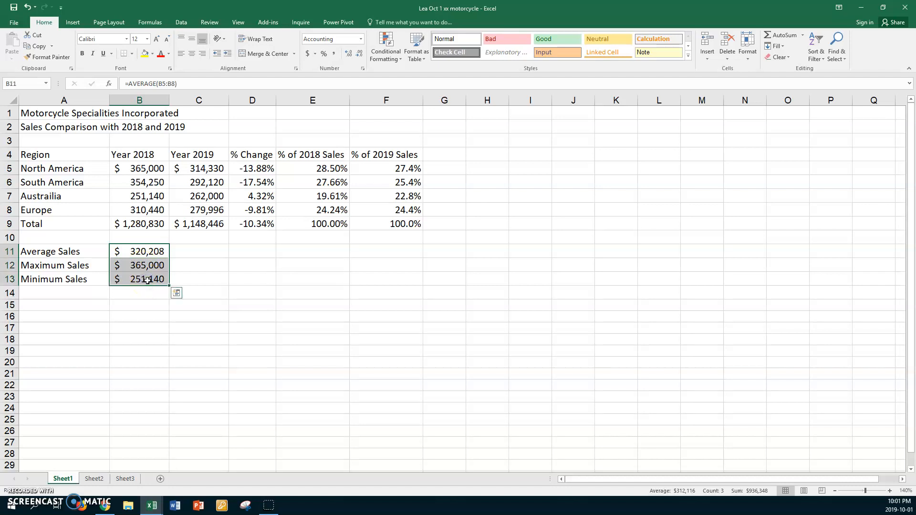
drag(169, 285, 206, 282)
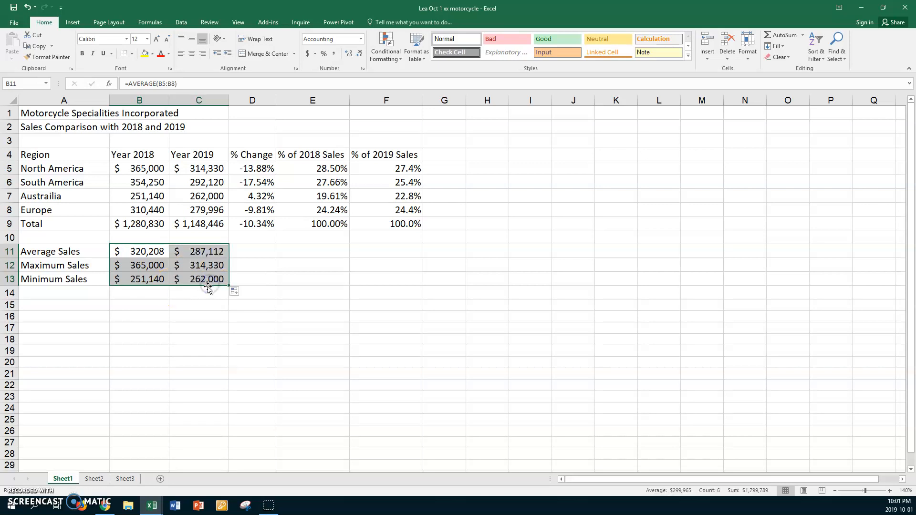
click(151, 249)
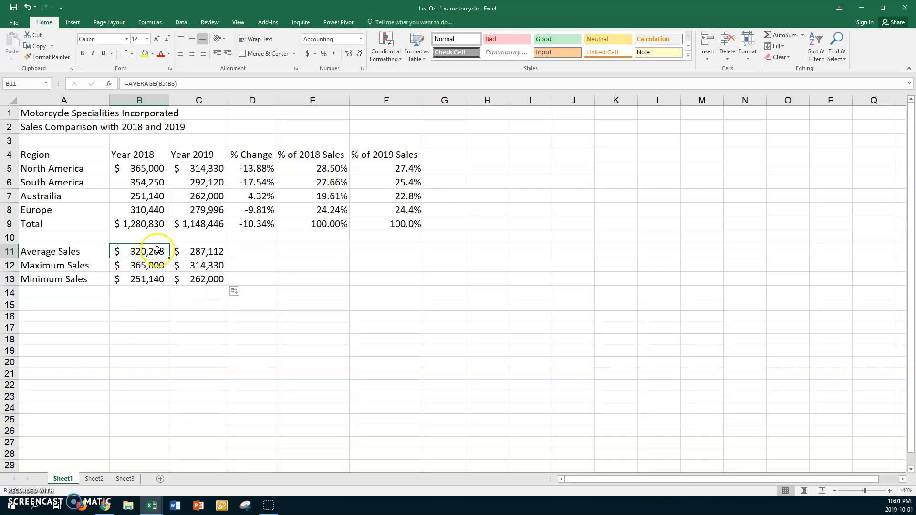
click(198, 250)
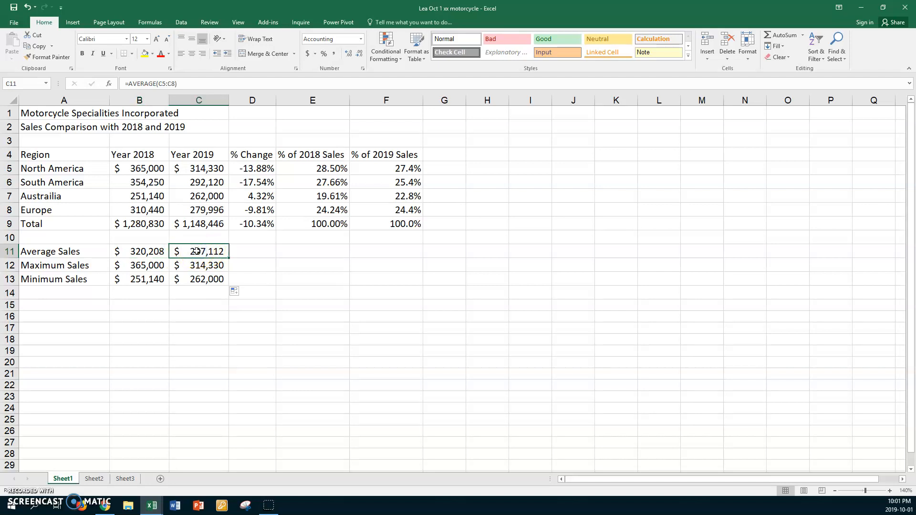
click(143, 264)
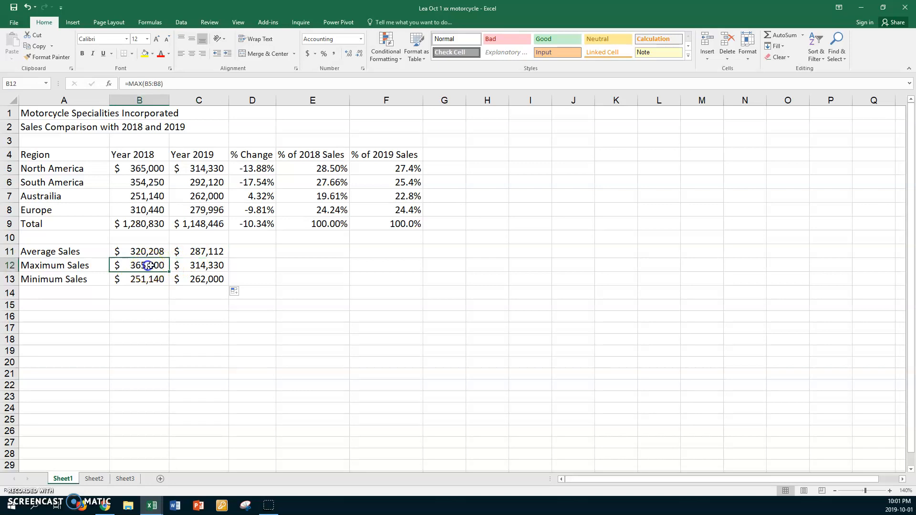
click(193, 265)
click(148, 280)
click(189, 279)
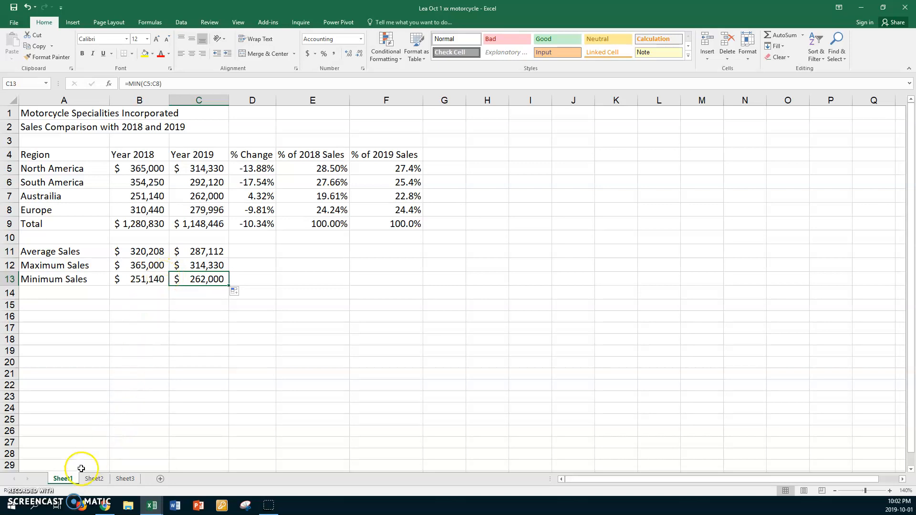
Rename Sheet1 as Sales and set its tab colour to red.
double_click(63, 478)
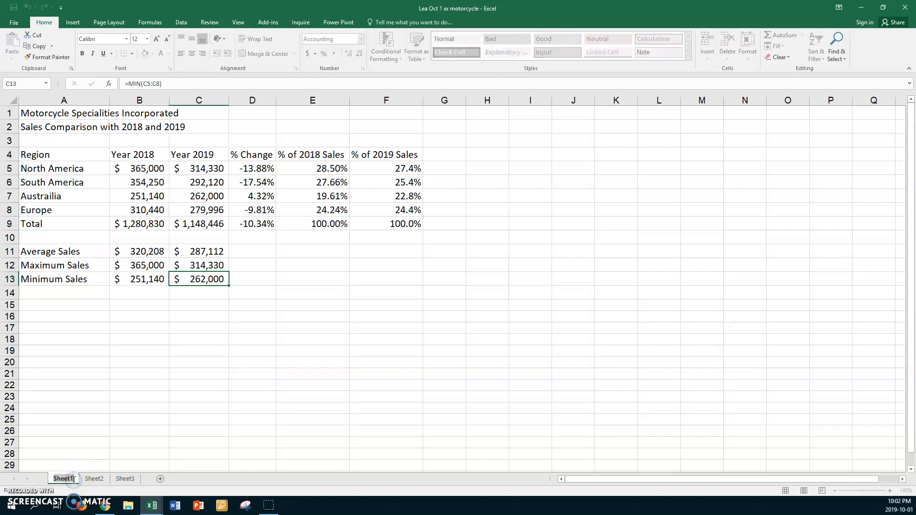
text(Sales)
key(Return)
right_click(63, 478)
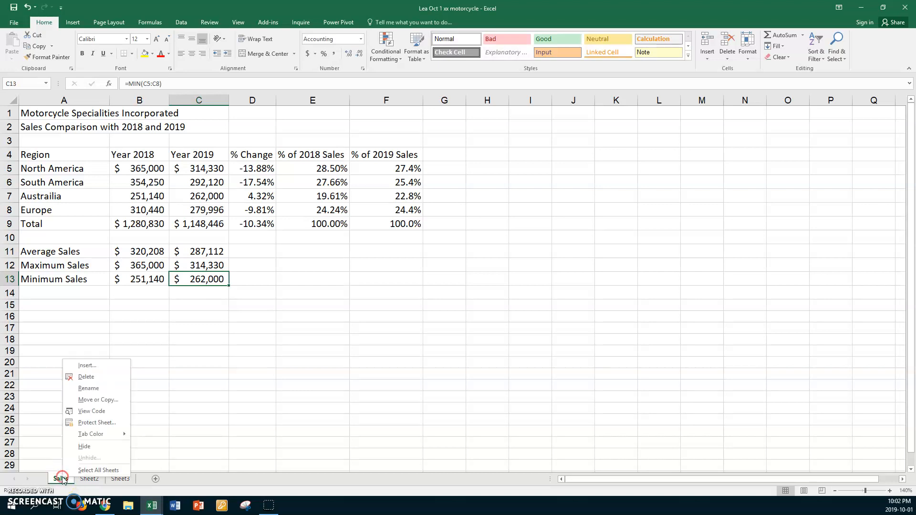
mouse_move(101, 436)
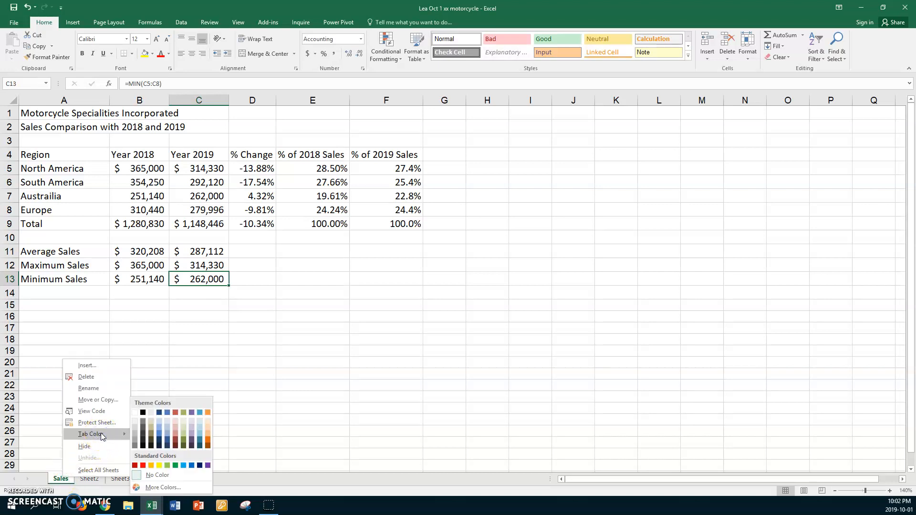
click(143, 465)
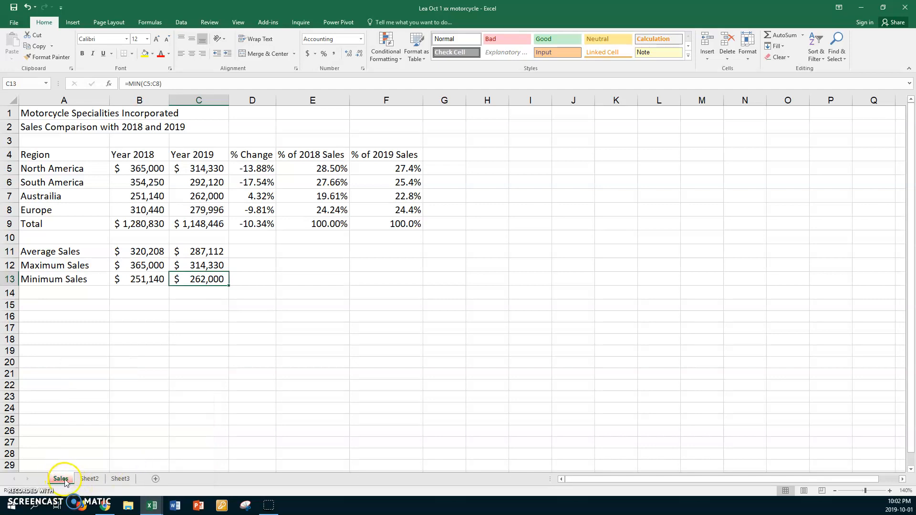
click(90, 479)
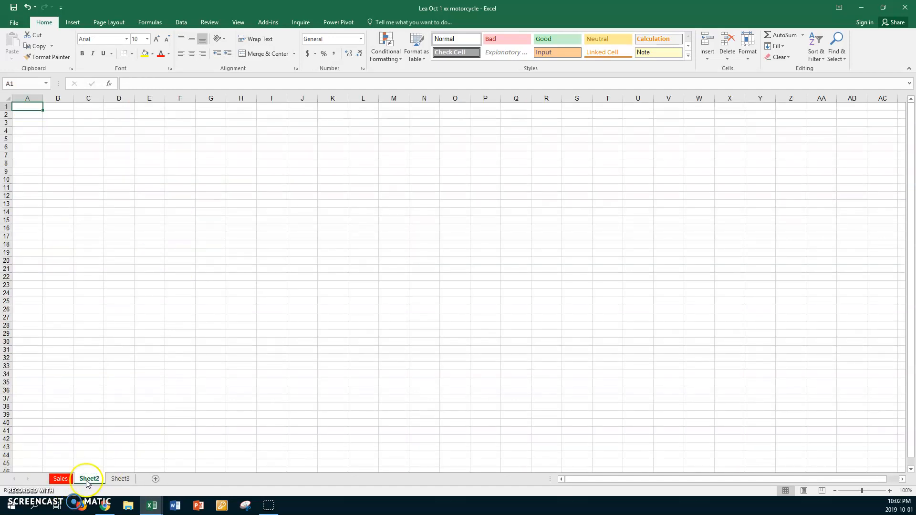
click(61, 478)
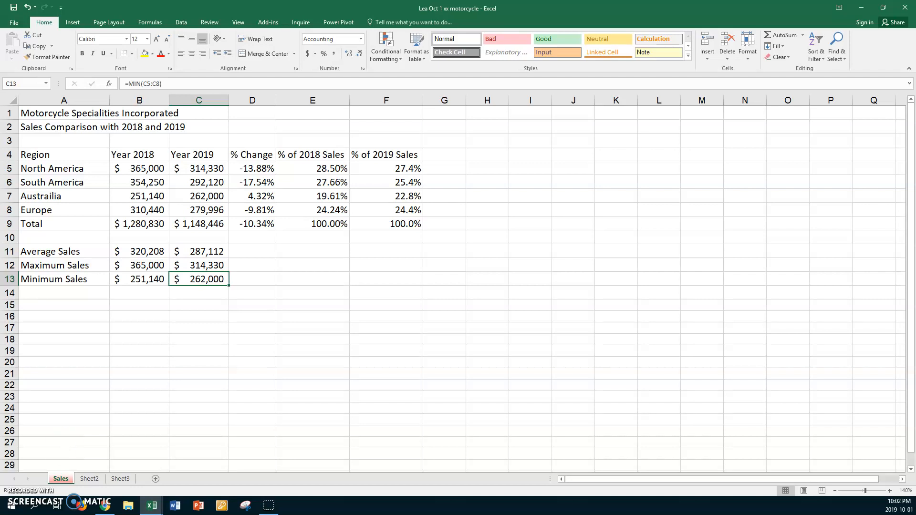
Set the title in A1 to font size 20 and merge and center it across A1:F1.
click(45, 112)
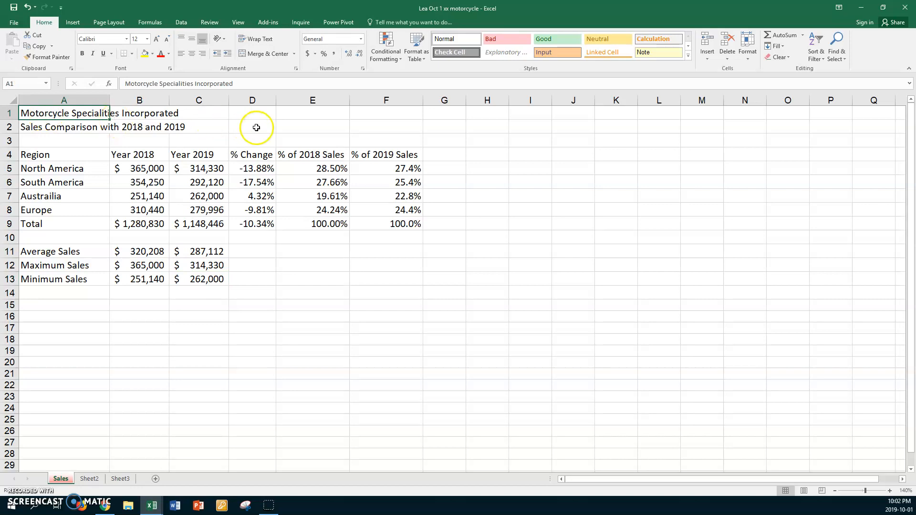
shift+click(365, 113)
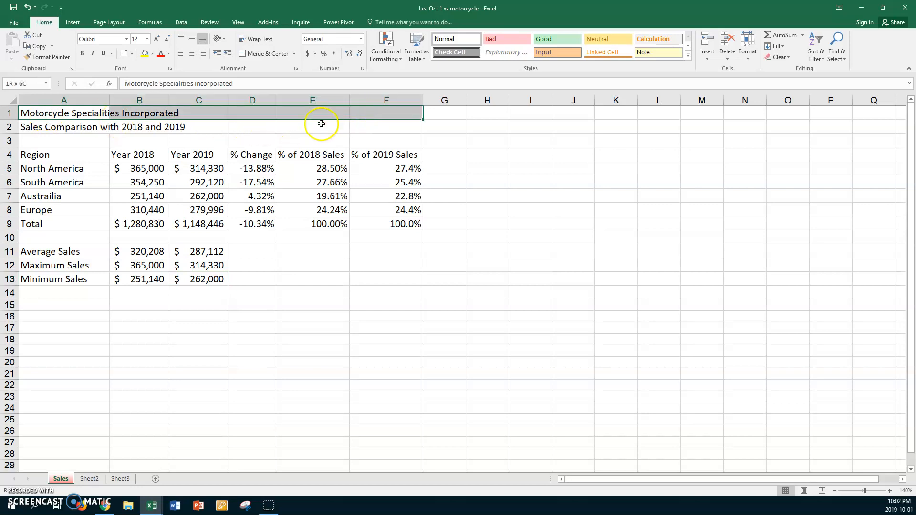
click(147, 40)
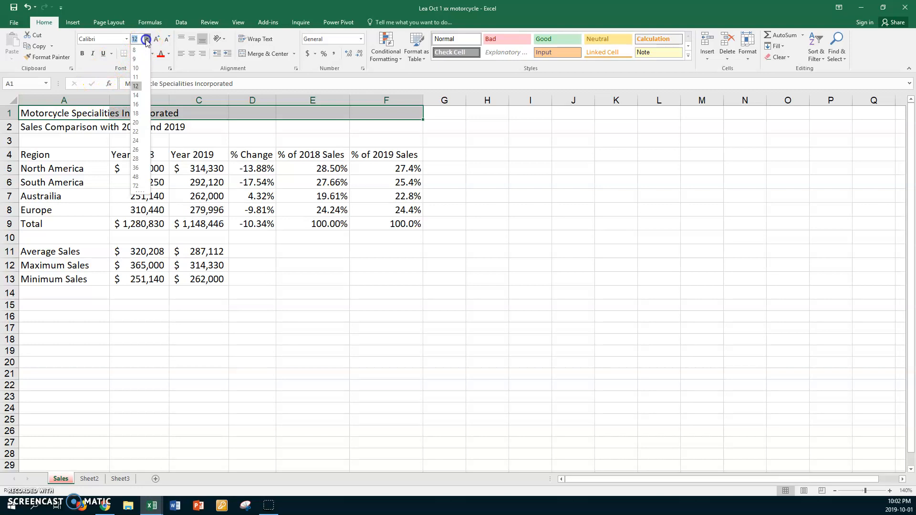
click(136, 123)
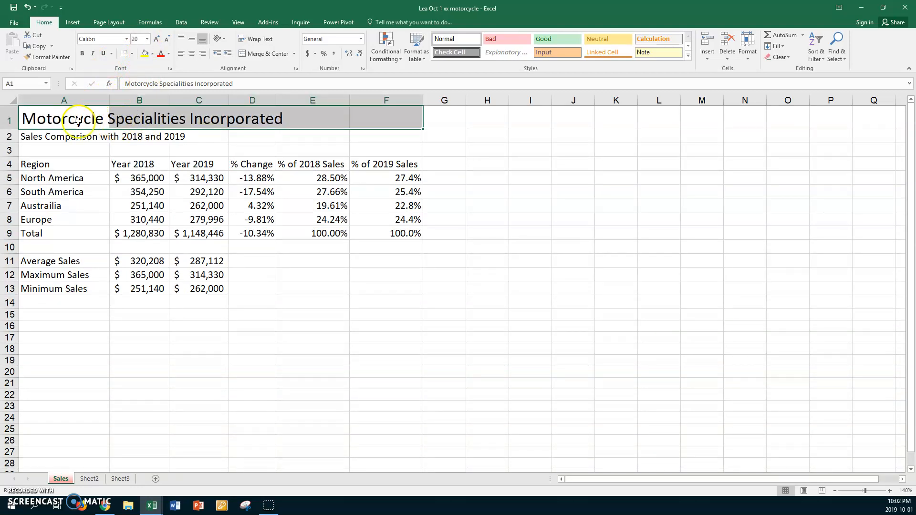
click(261, 54)
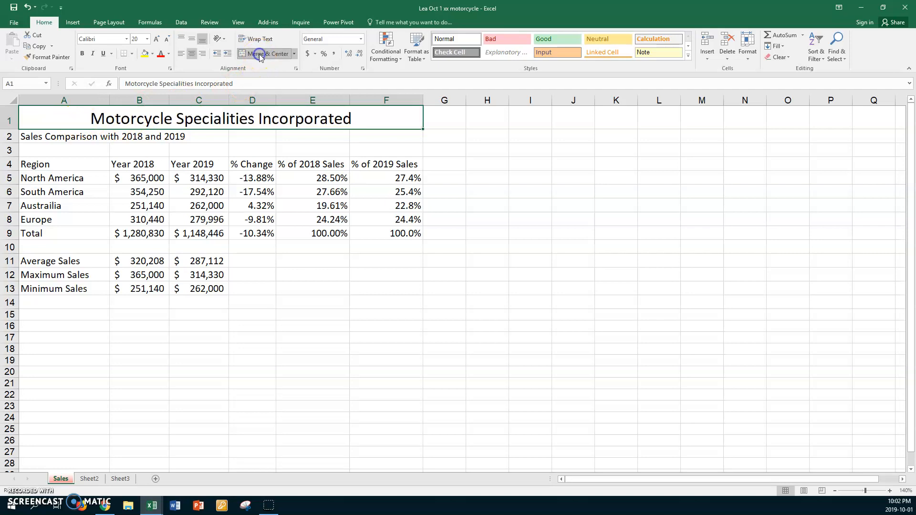
Set the title's font colour to purple and its fill to Olive Green, Accent 3, Lighter 80%.
click(168, 54)
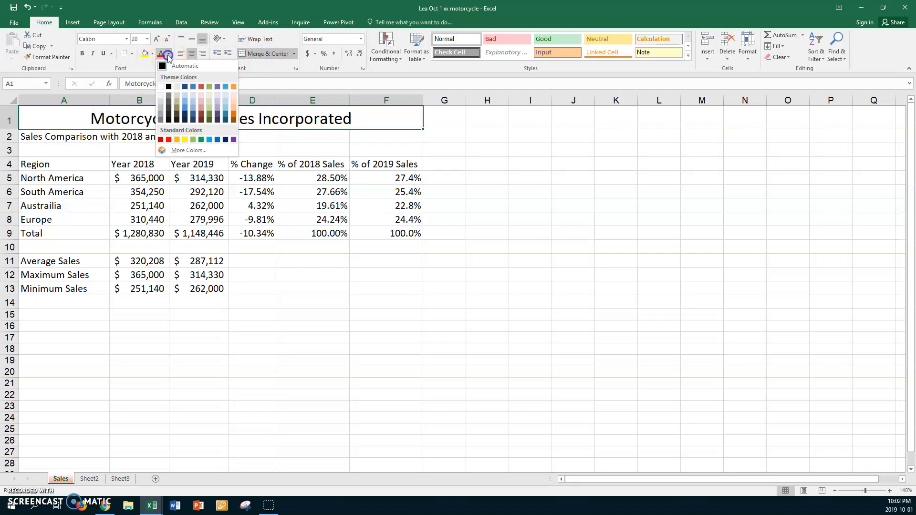
click(233, 140)
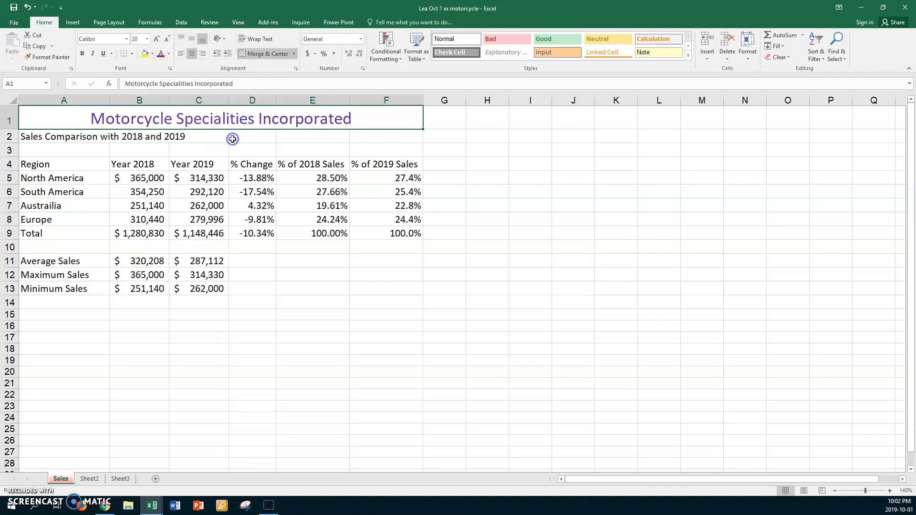
click(152, 54)
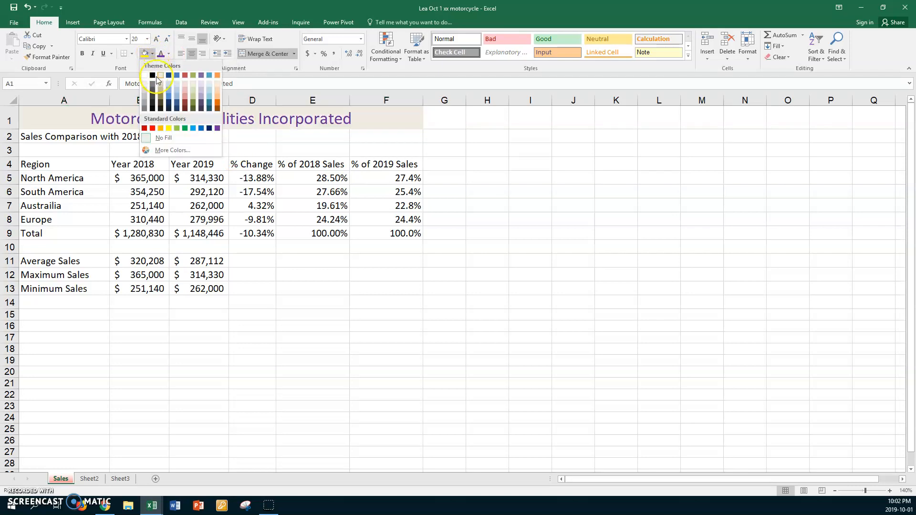
click(193, 85)
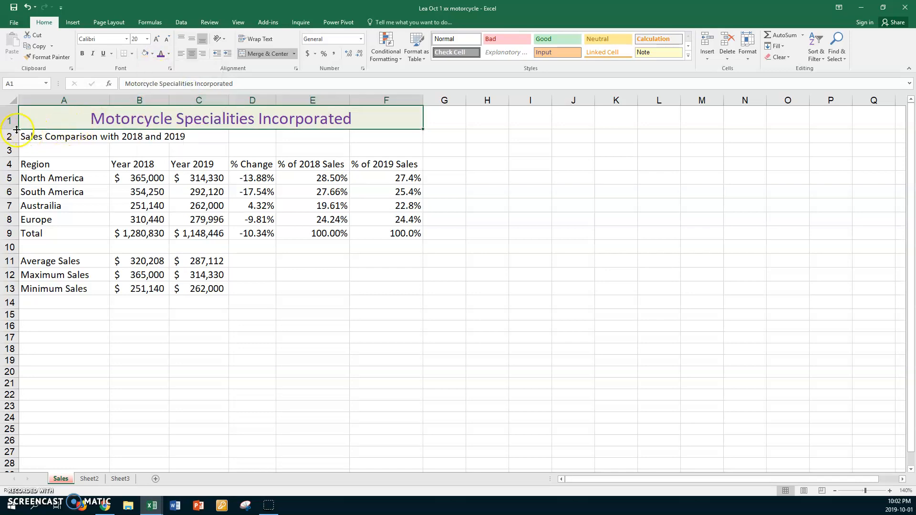
Increase the height of row 1 and align the title vertically in the middle.
drag(9, 129, 10, 147)
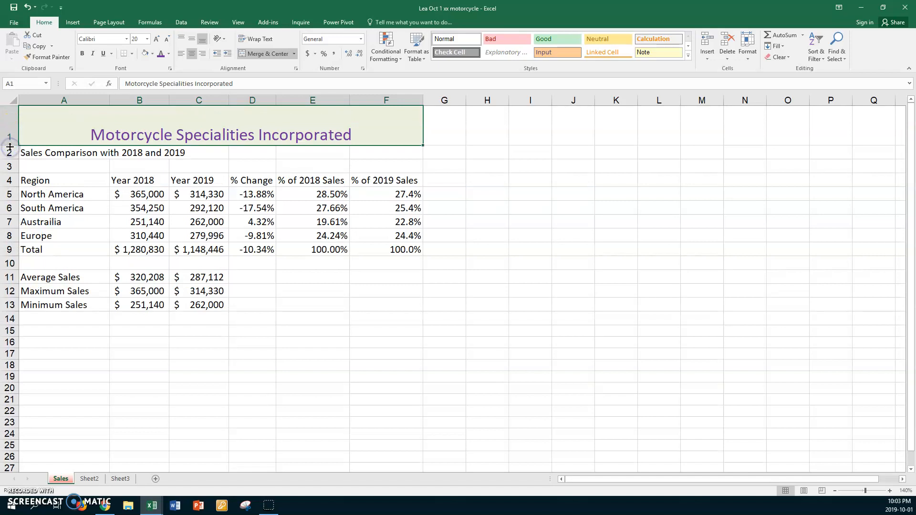
click(192, 39)
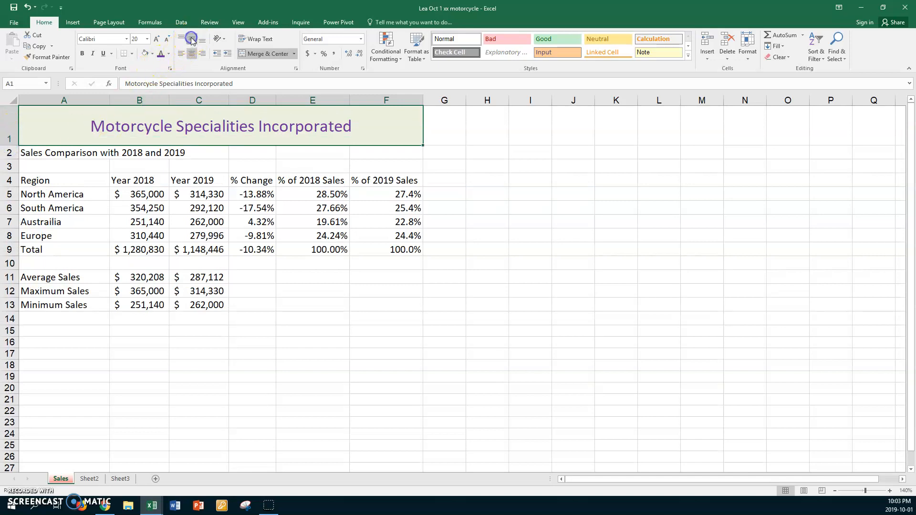
Merge and center the subtitle across A2:F2 and colour its text purple.
click(65, 154)
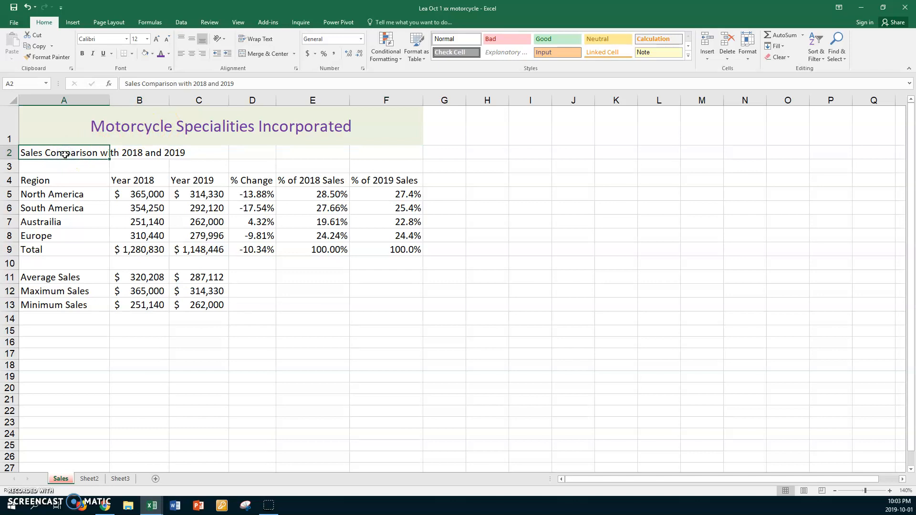
shift+click(361, 152)
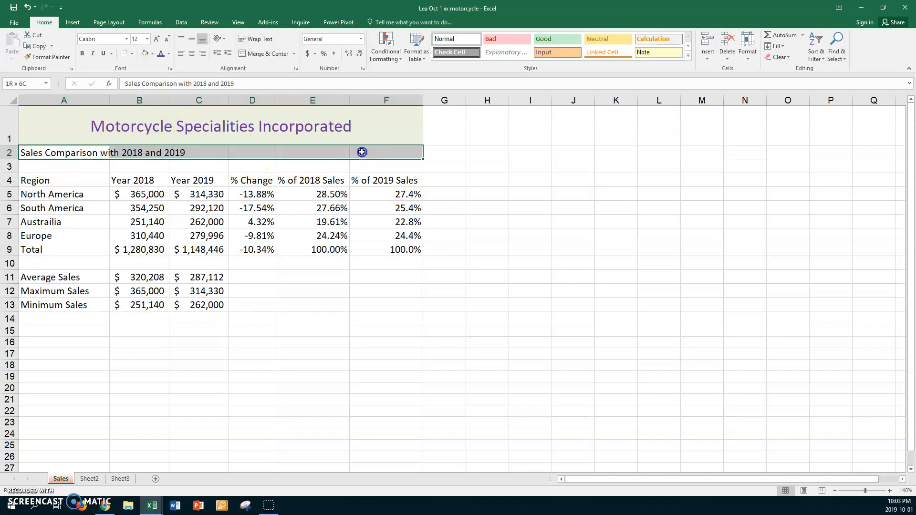
click(265, 53)
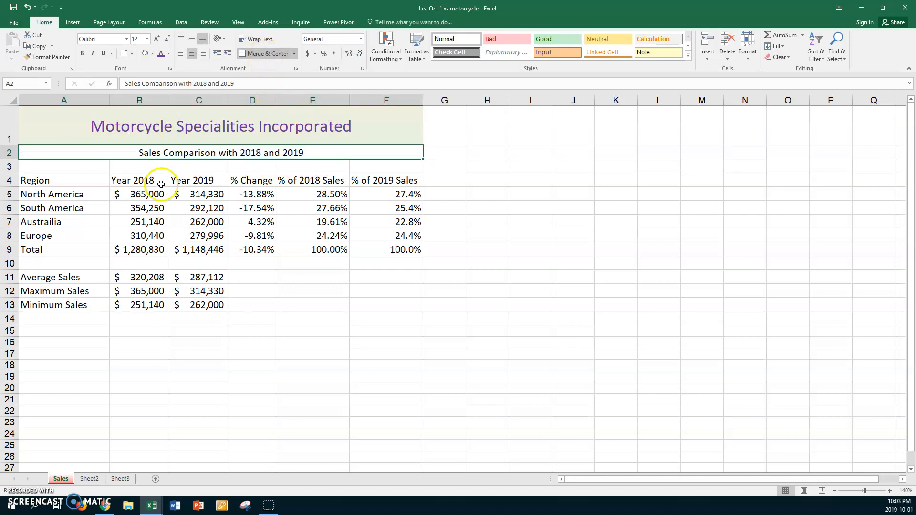
click(162, 53)
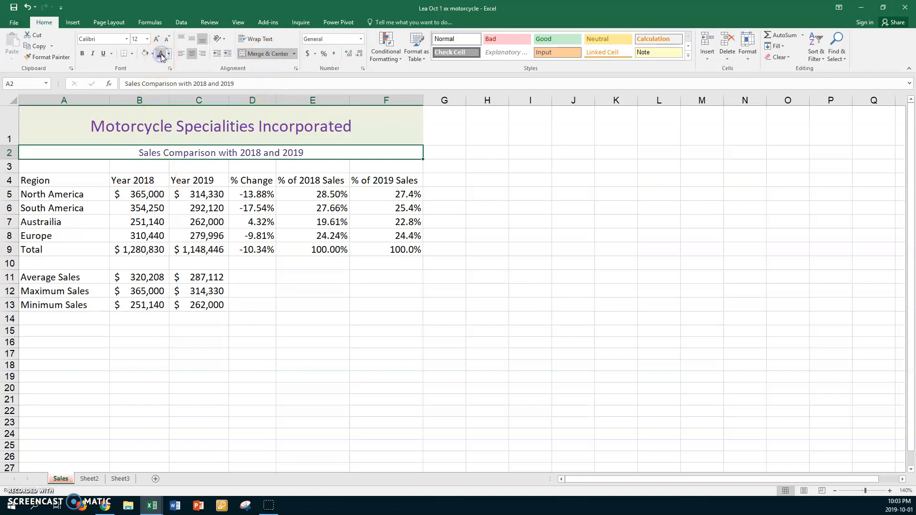
Fill the subtitle with Red, Accent 2, Lighter 80% and increase the height of row 2.
click(152, 54)
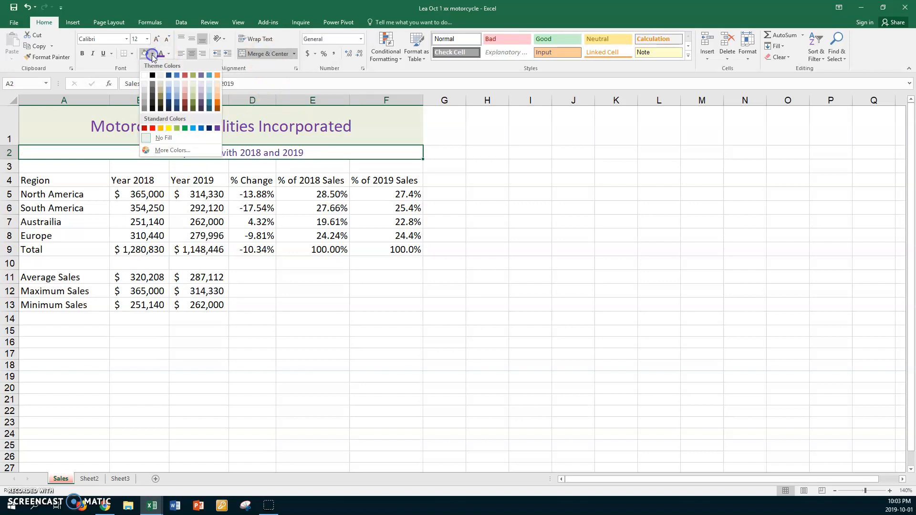
click(183, 84)
drag(15, 161, 15, 166)
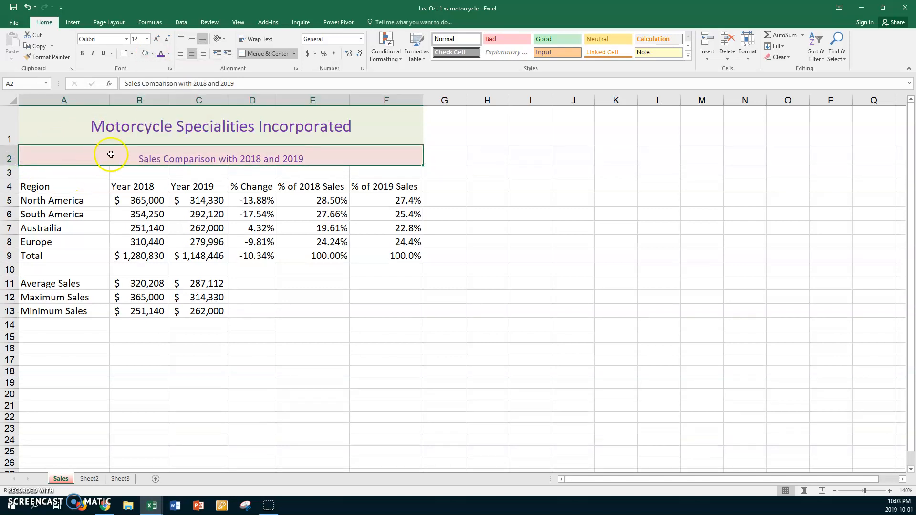